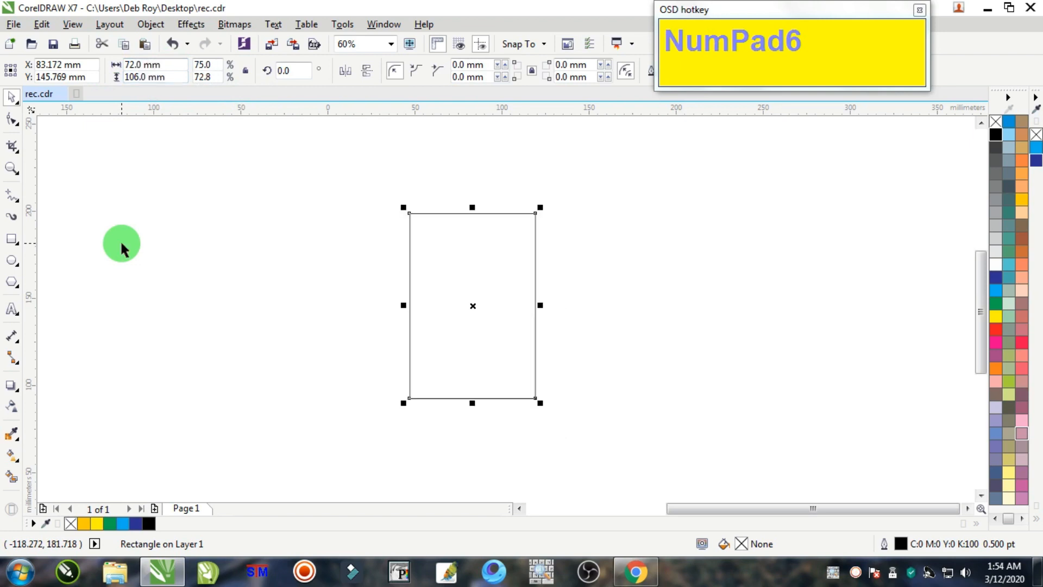
Fill the 72 × 106 mm card rectangle with white
{"action": "left_click", "coordinate": [12, 168]}
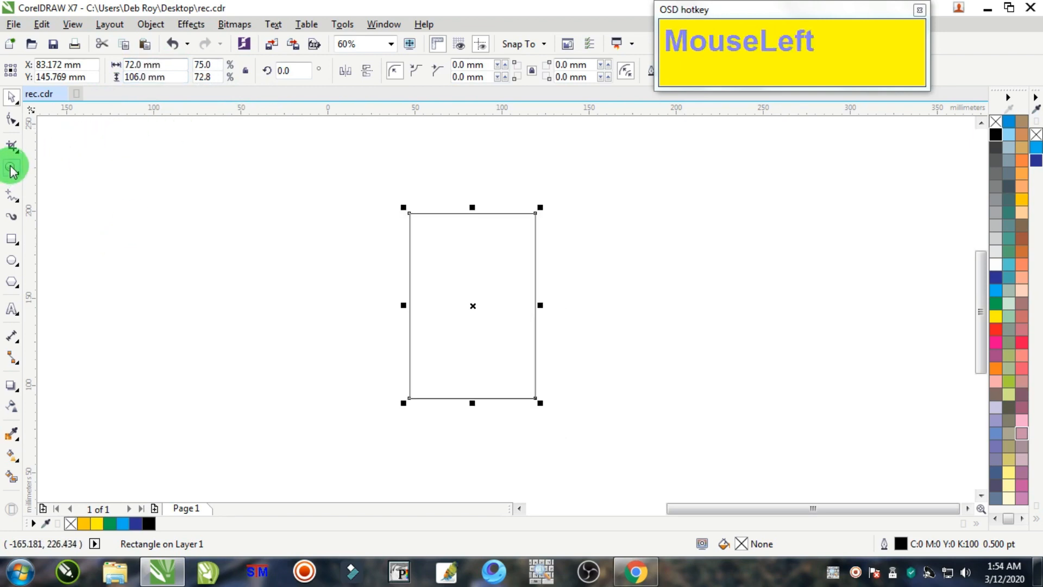
{"action": "left_click_drag", "start_coordinate": [389, 199], "coordinate": [555, 411]}
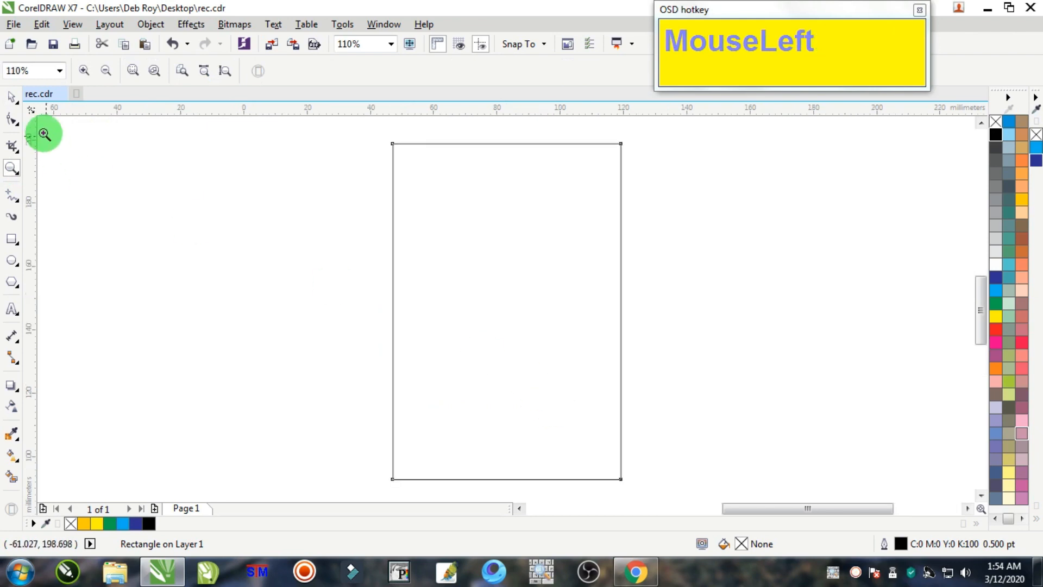
{"action": "left_click", "coordinate": [12, 98]}
{"action": "left_click", "coordinate": [504, 205]}
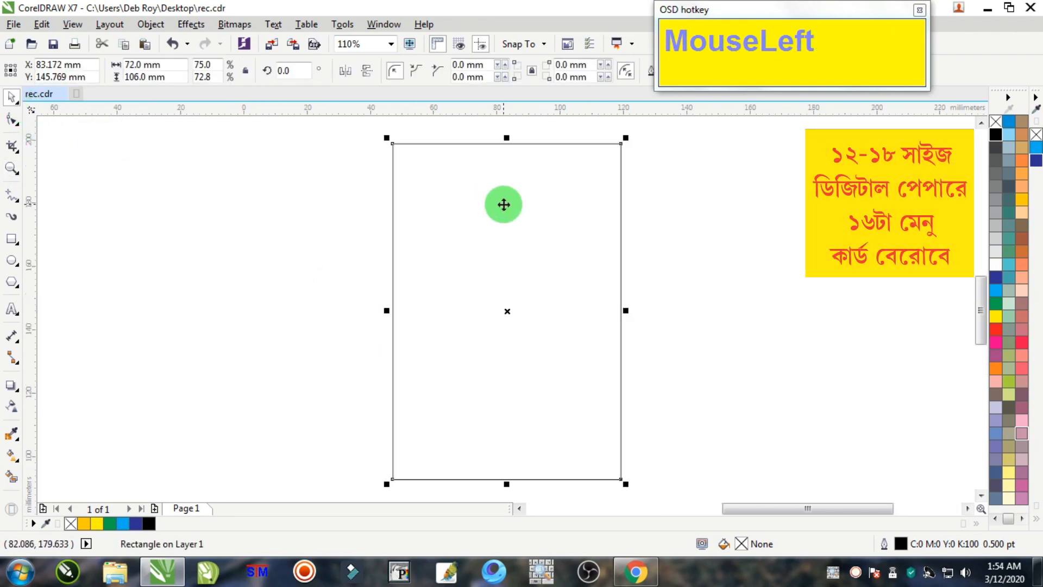
{"action": "left_click", "coordinate": [994, 265]}
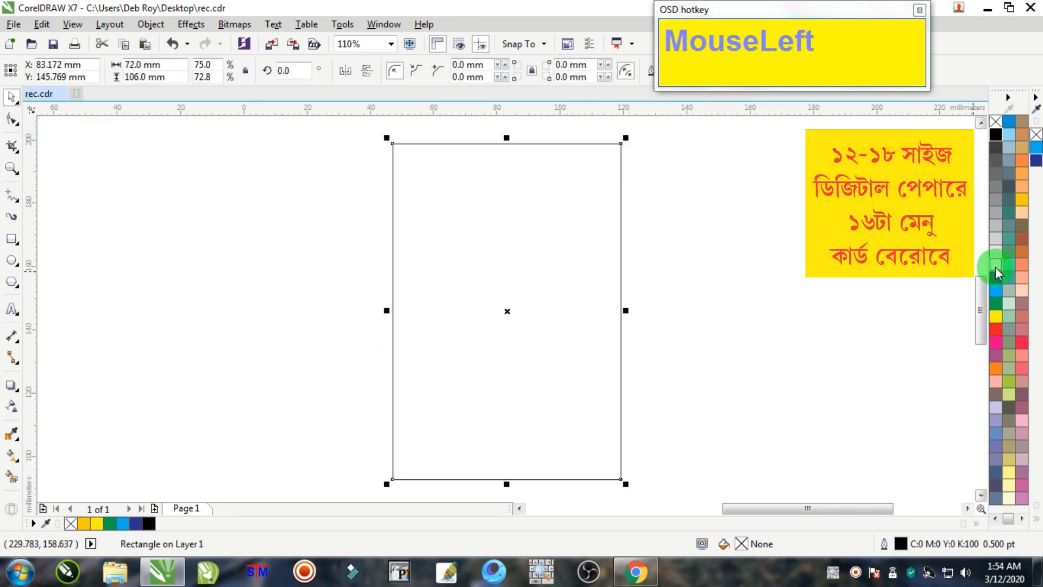
{"action": "left_click", "coordinate": [994, 265]}
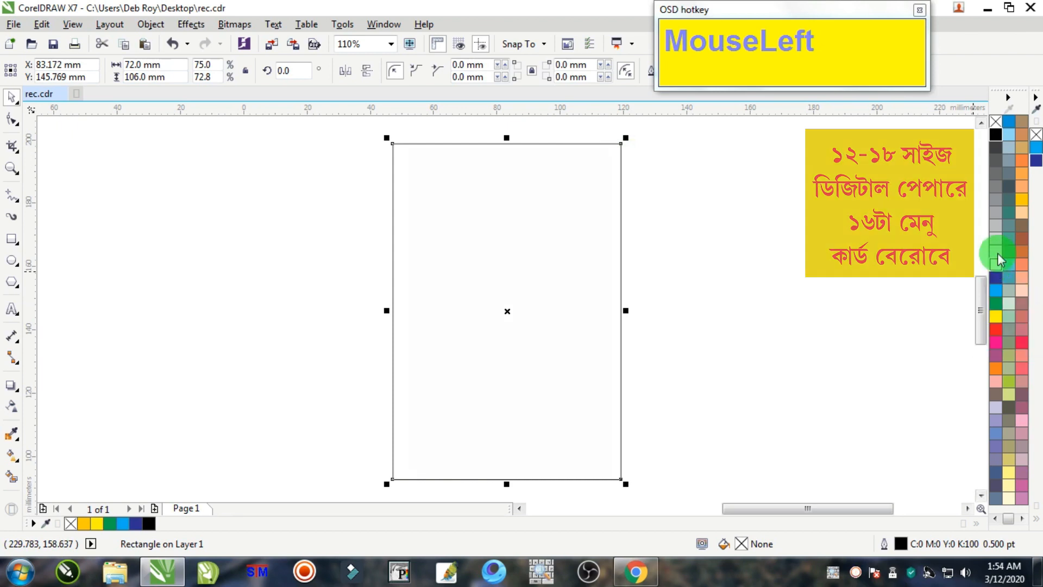
{"action": "left_click", "coordinate": [715, 193]}
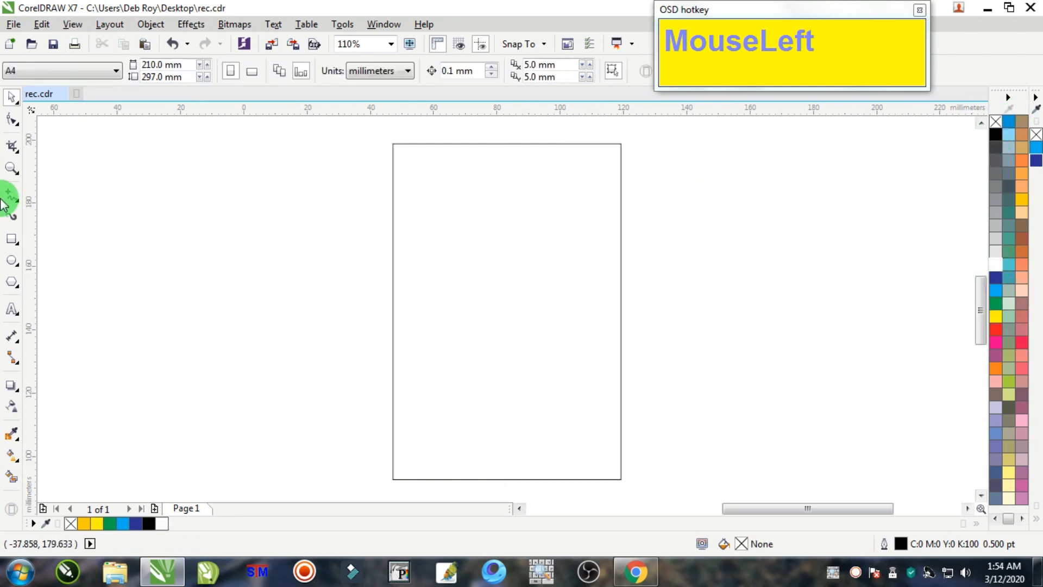
Draw a larger rectangle, about 91 × 121 mm, surrounding the white card rectangle on all sides
{"action": "left_click", "coordinate": [12, 239]}
{"action": "mouse_move", "coordinate": [363, 124]}
{"action": "left_mouse_down"}
{"action": "mouse_move", "coordinate": [523, 372]}
{"action": "mouse_move", "coordinate": [640, 500]}
{"action": "mouse_move", "coordinate": [646, 470]}
{"action": "left_mouse_up"}
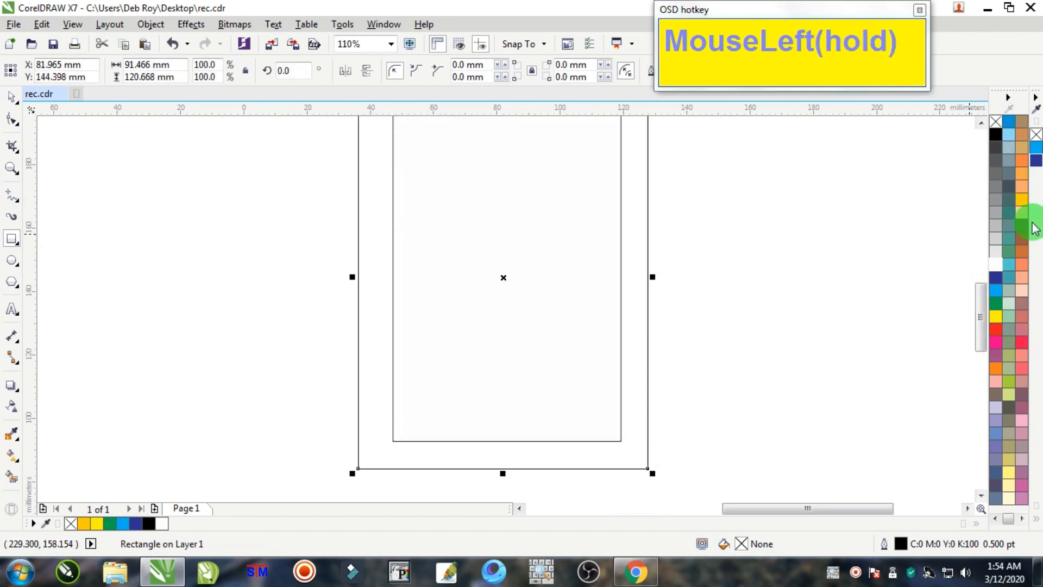
{"action": "left_click_drag", "start_coordinate": [980, 311], "coordinate": [666, 276]}
{"action": "scroll", "coordinate": [666, 276], "scroll_direction": "down", "scroll_amount": 3}
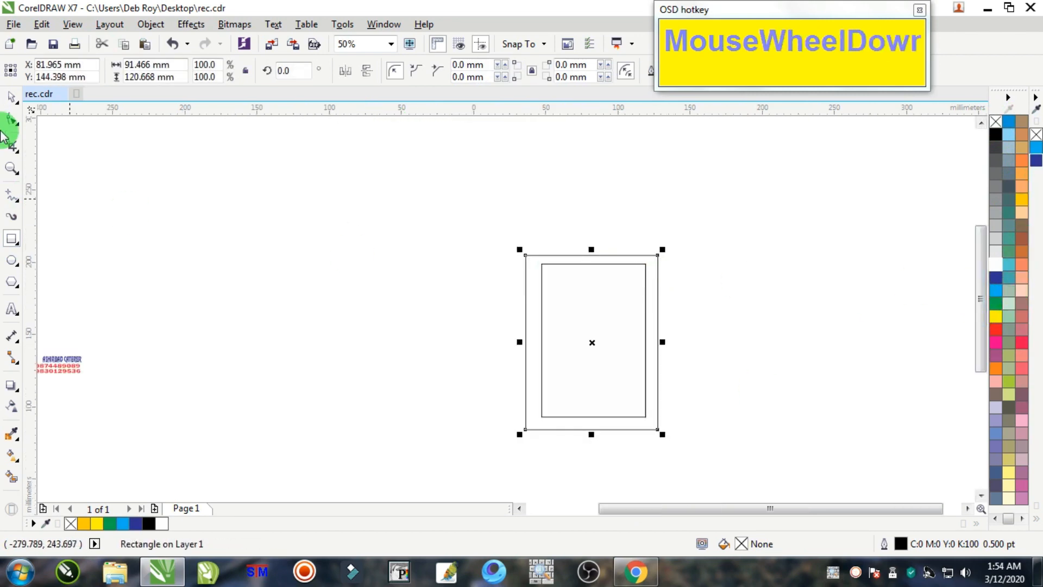
Fill the outer rectangle with 30% black, remove its outline and send it behind the card
{"action": "left_click", "coordinate": [12, 168]}
{"action": "left_click_drag", "start_coordinate": [468, 225], "coordinate": [712, 435]}
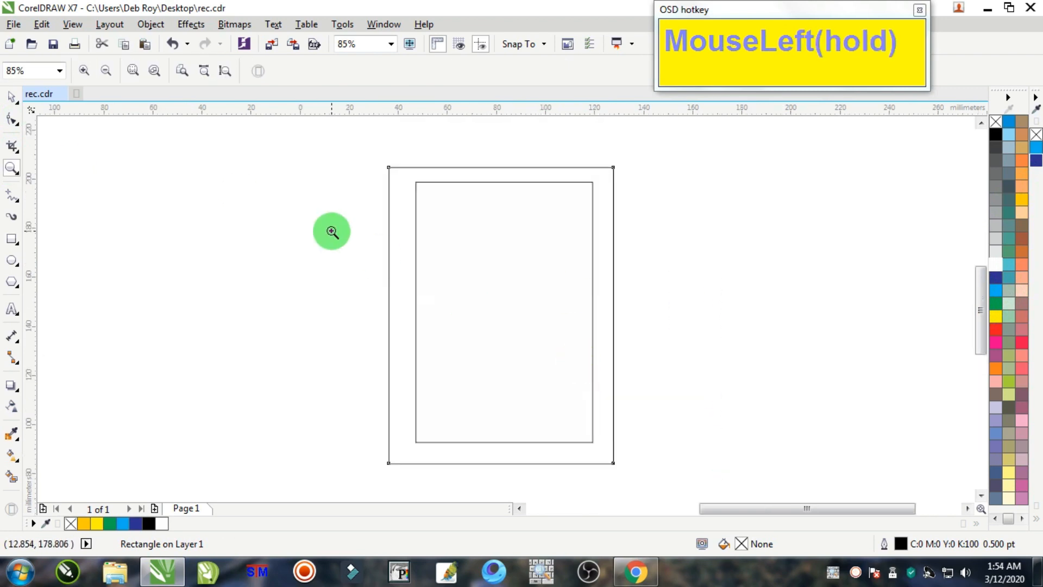
{"action": "left_click", "coordinate": [11, 100]}
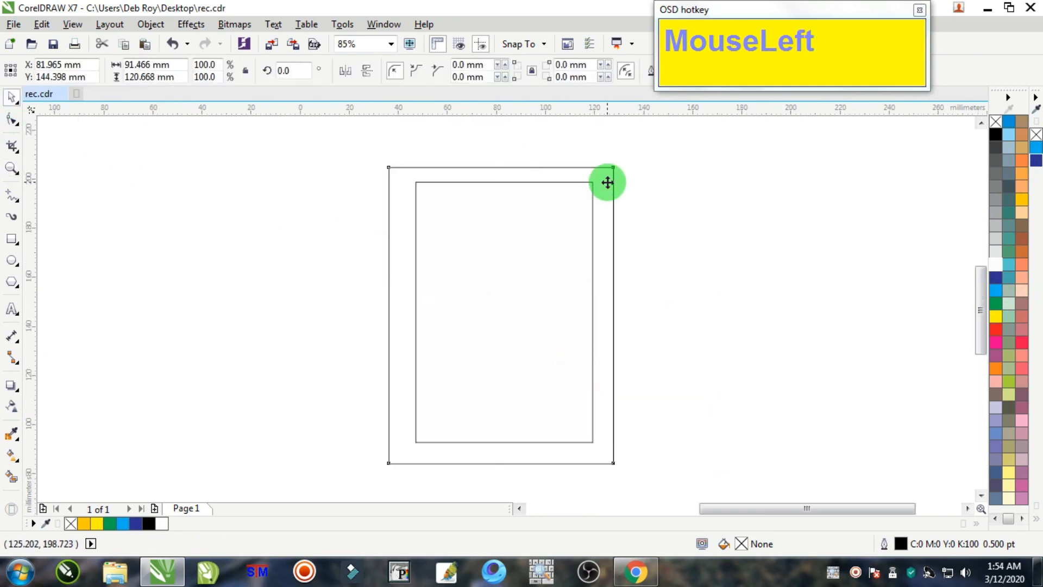
{"action": "left_click", "coordinate": [610, 181]}
{"action": "left_click", "coordinate": [994, 231]}
{"action": "right_click", "coordinate": [997, 126]}
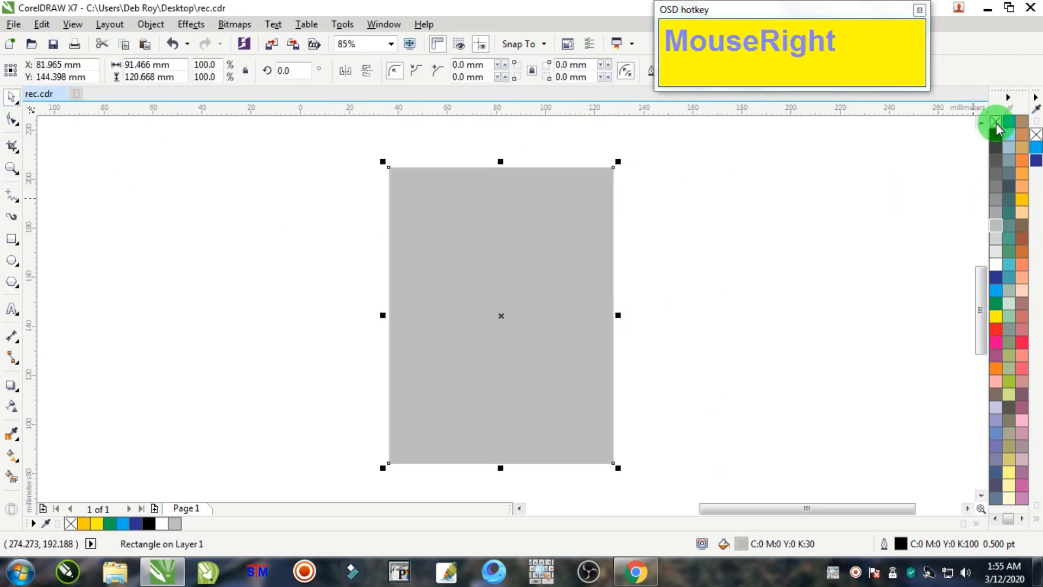
{"action": "key", "text": "ctrl+End"}
Remove the outline from the white card rectangle
{"action": "left_click", "coordinate": [519, 240]}
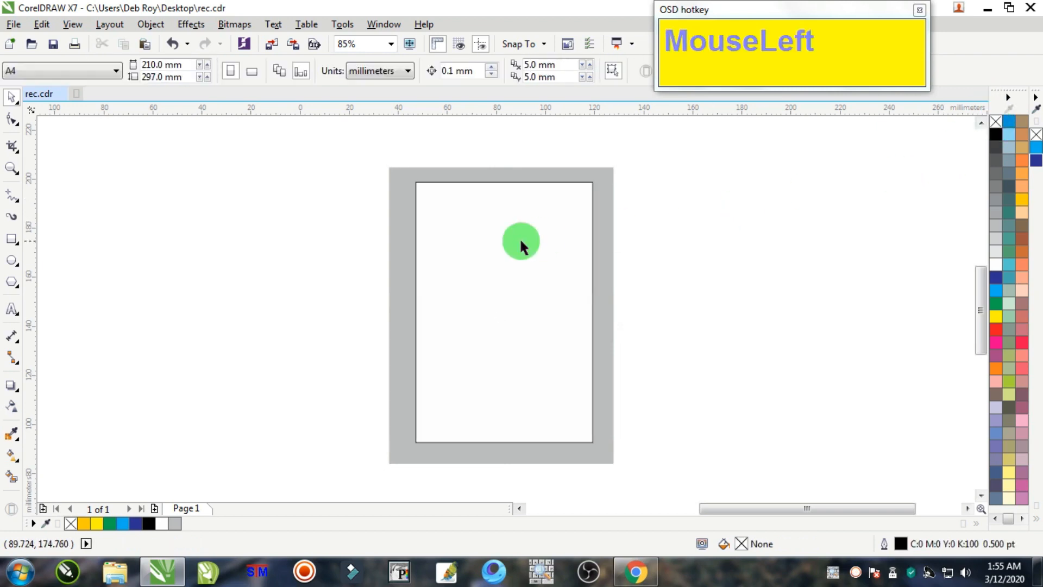
{"action": "left_click", "coordinate": [995, 131]}
{"action": "left_click", "coordinate": [819, 212]}
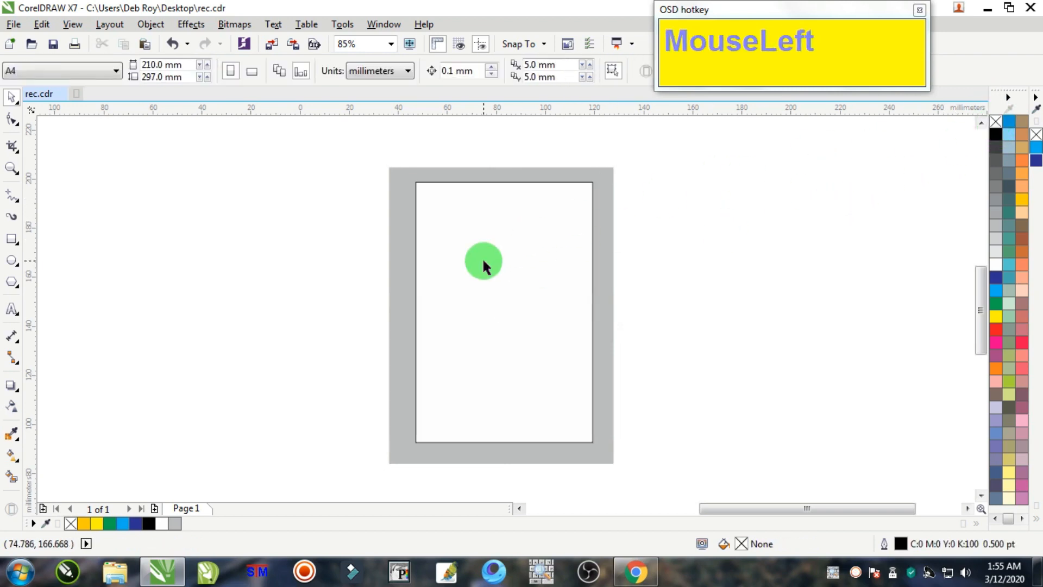
{"action": "left_click", "coordinate": [484, 263]}
{"action": "right_click", "coordinate": [998, 122]}
{"action": "left_click", "coordinate": [748, 243]}
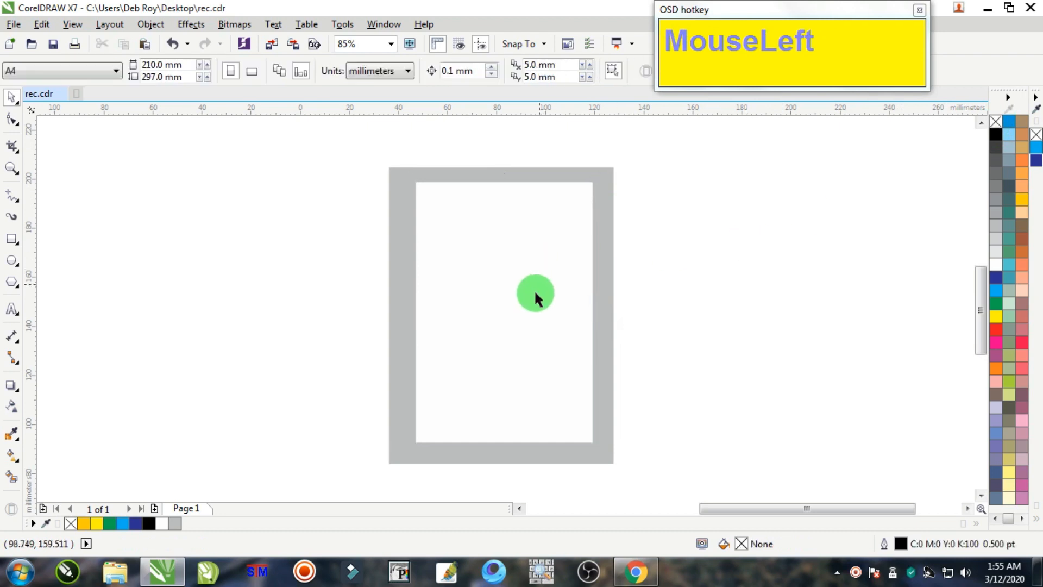
Shift the white card slightly down and left, and enlarge the grey background rectangle about its centre
{"action": "left_click_drag", "start_coordinate": [525, 309], "coordinate": [521, 312]}
{"action": "left_click", "coordinate": [608, 194]}
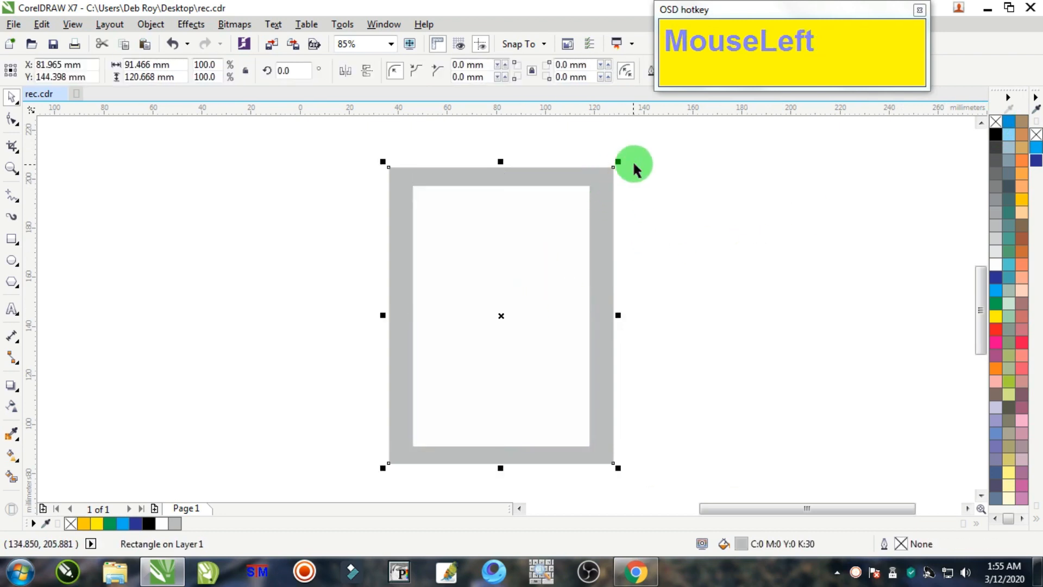
{"action": "left_click_drag", "start_coordinate": [619, 163], "coordinate": [662, 162]}
{"action": "left_click", "coordinate": [42, 191]}
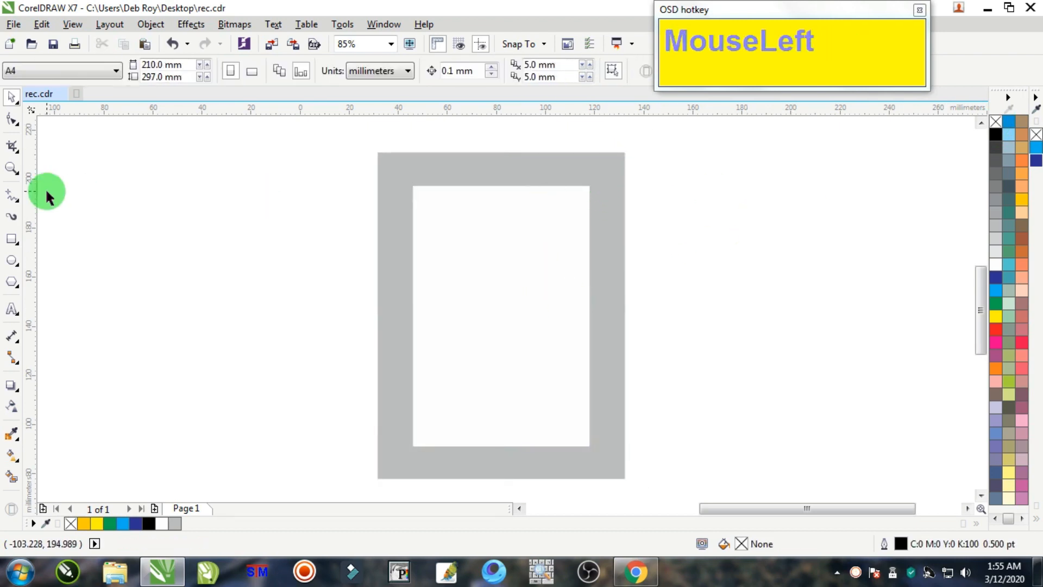
Duplicate the white card rectangle in place by copying and pasting it
{"action": "left_click", "coordinate": [11, 168]}
{"action": "left_click_drag", "start_coordinate": [361, 162], "coordinate": [636, 465]}
{"action": "left_click", "coordinate": [12, 96]}
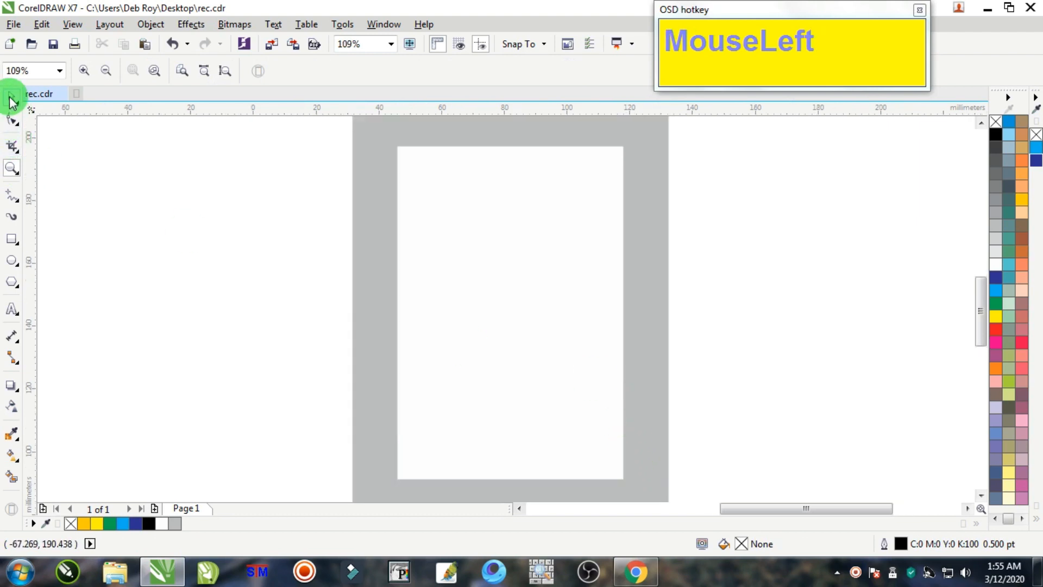
{"action": "left_click", "coordinate": [495, 188]}
{"action": "right_click", "coordinate": [496, 189]}
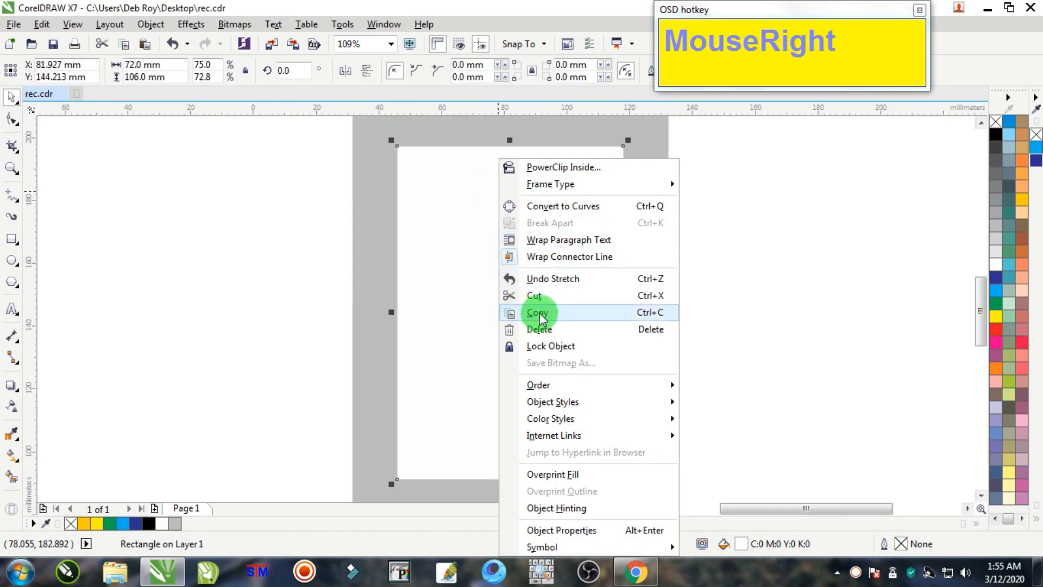
{"action": "left_click", "coordinate": [601, 310]}
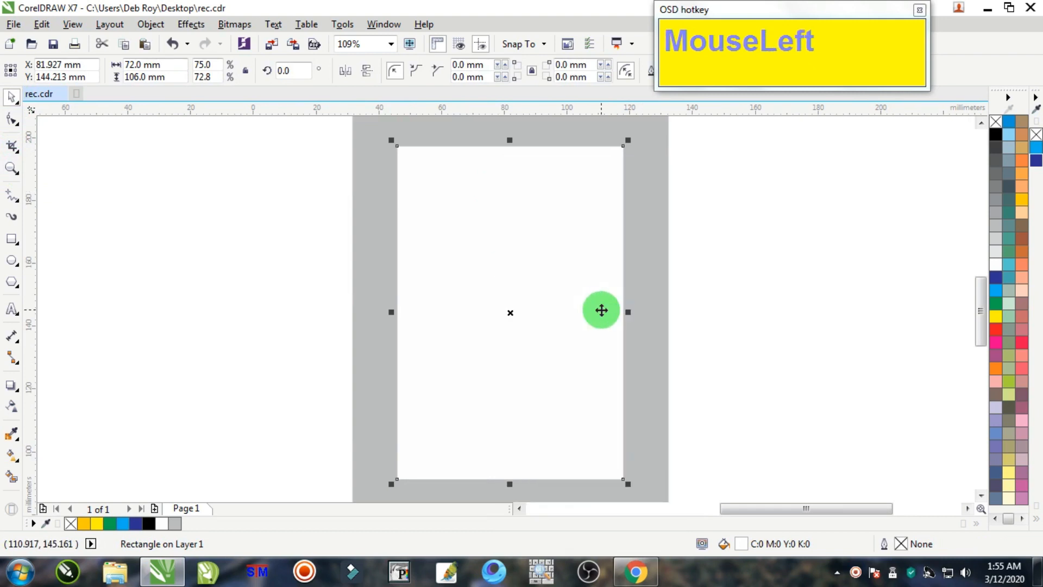
{"action": "left_click_drag", "start_coordinate": [729, 229], "coordinate": [782, 199]}
{"action": "right_click", "coordinate": [782, 199]}
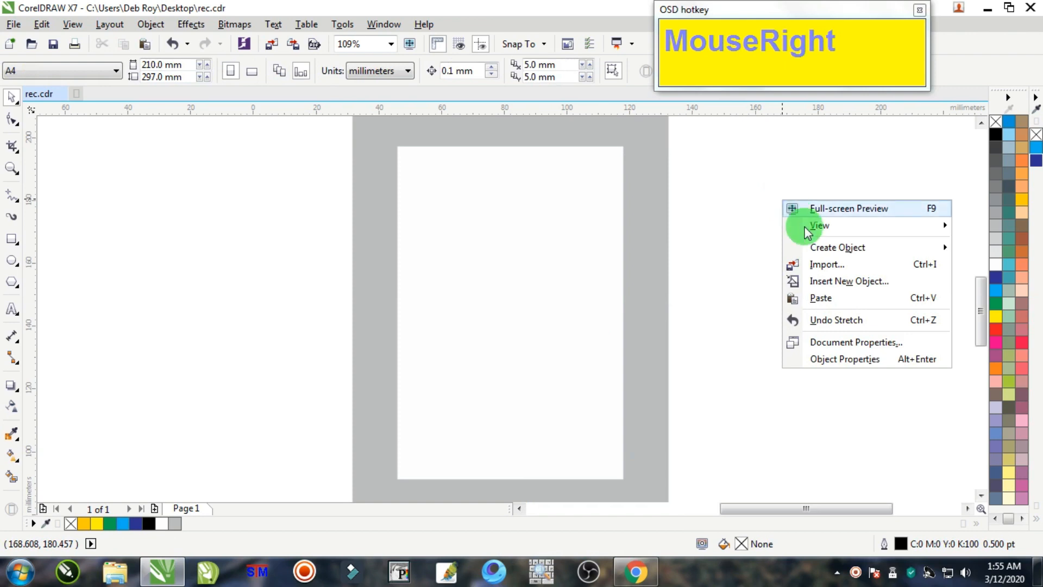
{"action": "left_click", "coordinate": [826, 299]}
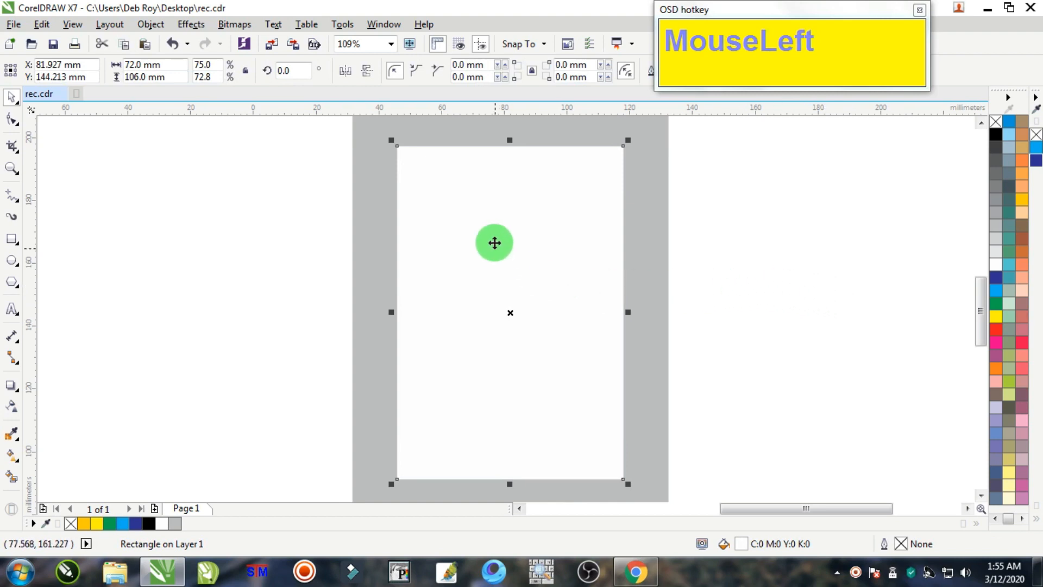
Convert the duplicate rectangle to curves, moving its upper-right node inward and downward and its lower-right node leftward along the bottom edge
{"action": "left_click", "coordinate": [142, 27]}
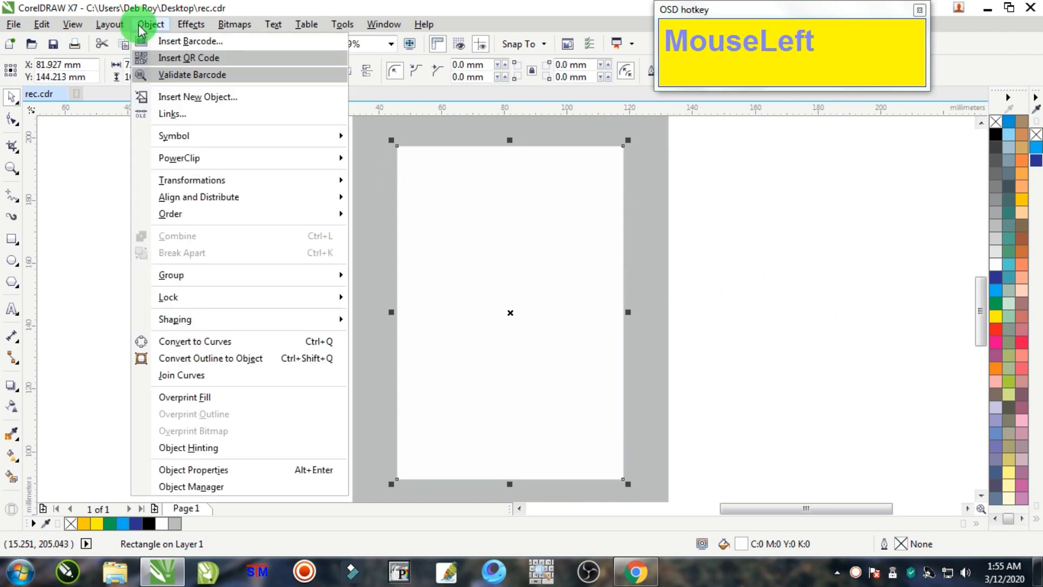
{"action": "left_click", "coordinate": [209, 341]}
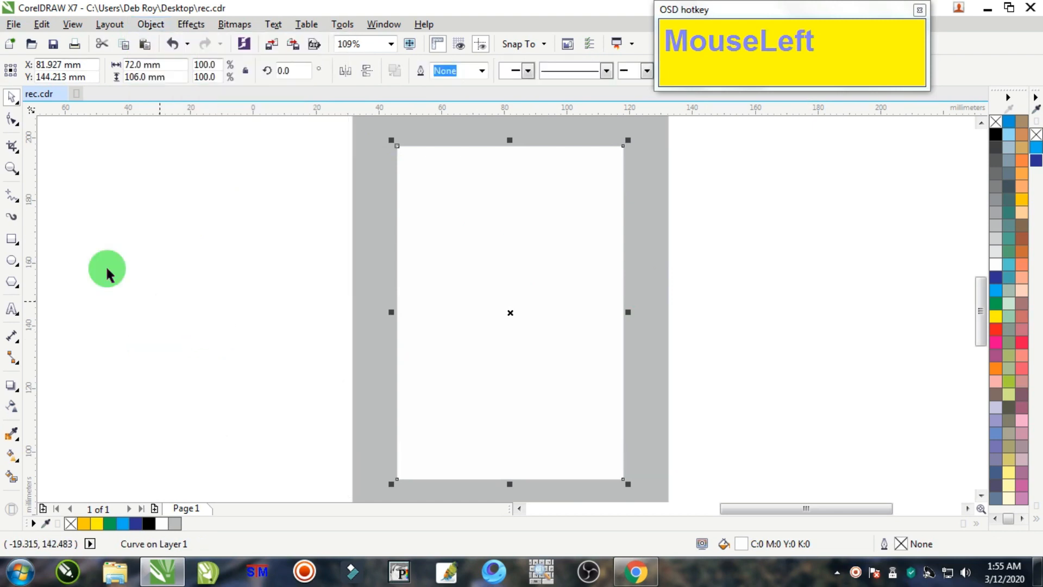
{"action": "left_click", "coordinate": [12, 120]}
{"action": "left_click", "coordinate": [624, 148]}
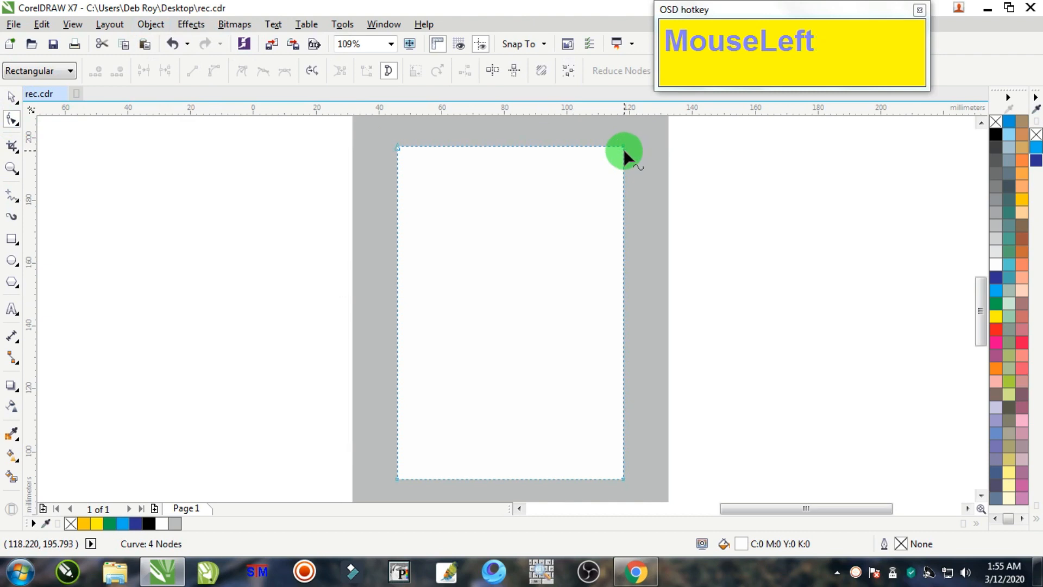
{"action": "left_click_drag", "start_coordinate": [623, 147], "coordinate": [598, 184]}
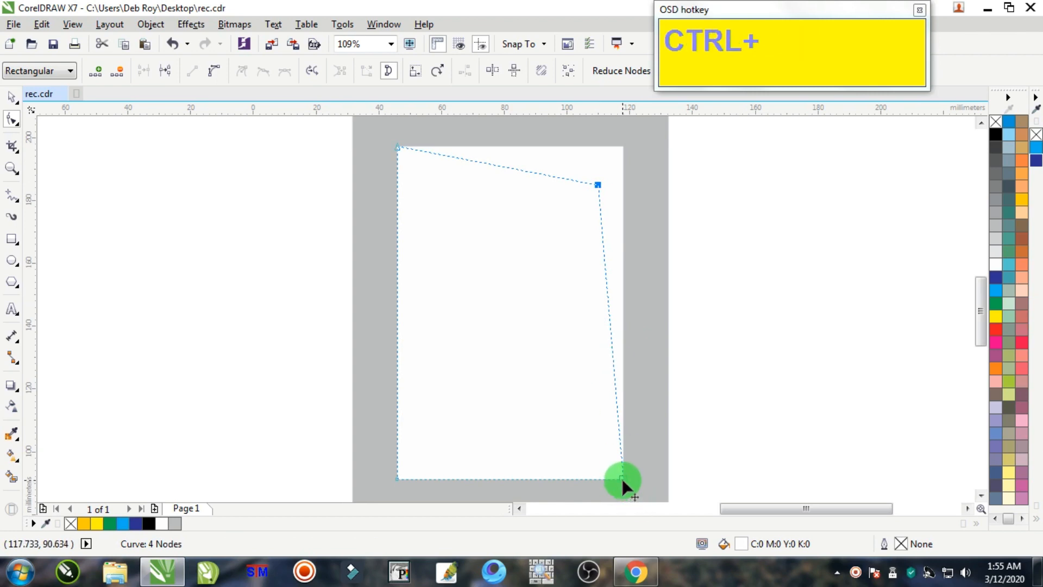
{"action": "left_click_drag", "start_coordinate": [621, 478], "coordinate": [469, 476]}
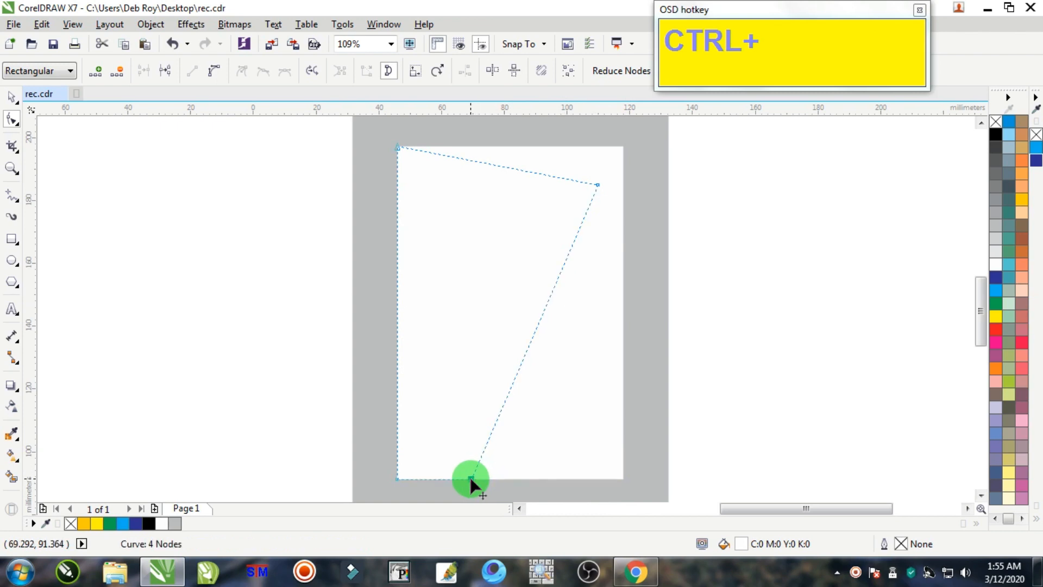
Fill the reshaped curve with yellow-orange (C0 M20 Y100 K0)
{"action": "left_click", "coordinate": [11, 97]}
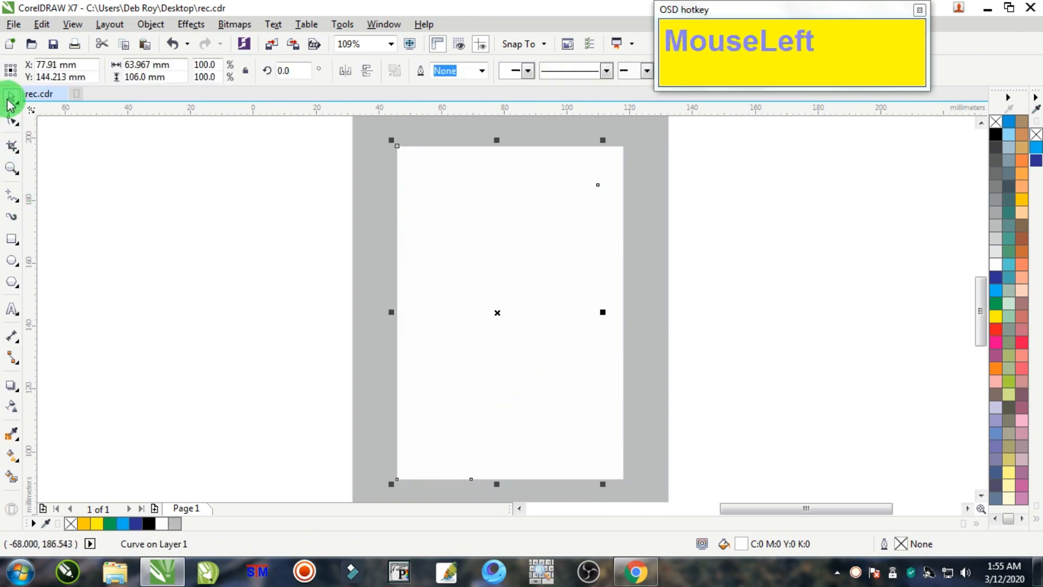
{"action": "left_click", "coordinate": [1021, 202]}
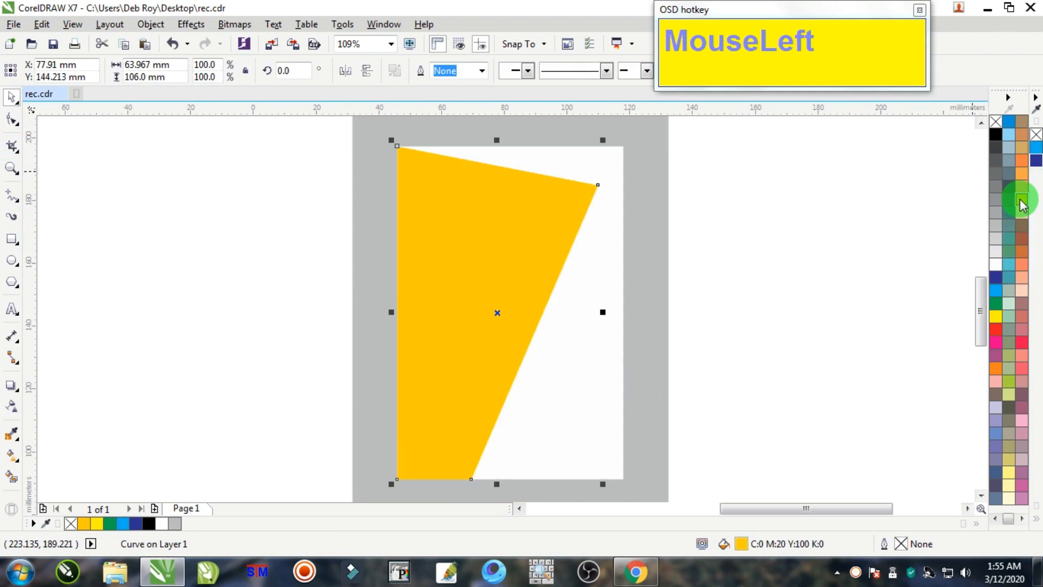
{"action": "left_click", "coordinate": [806, 212]}
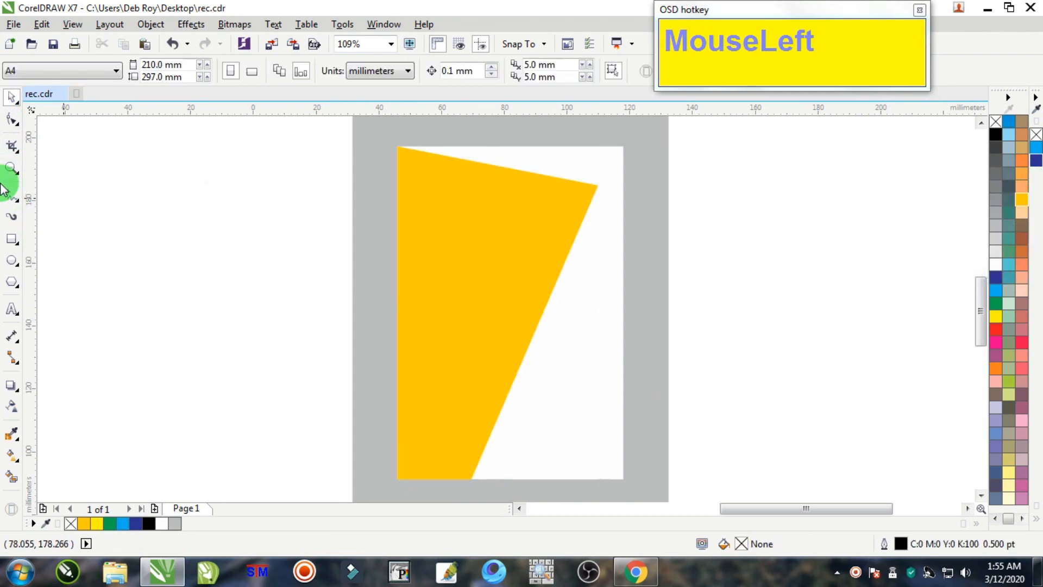
Move the yellow-orange shape's lower-right node slightly to the right along the card's bottom edge
{"action": "left_click", "coordinate": [12, 119]}
{"action": "left_click", "coordinate": [508, 321]}
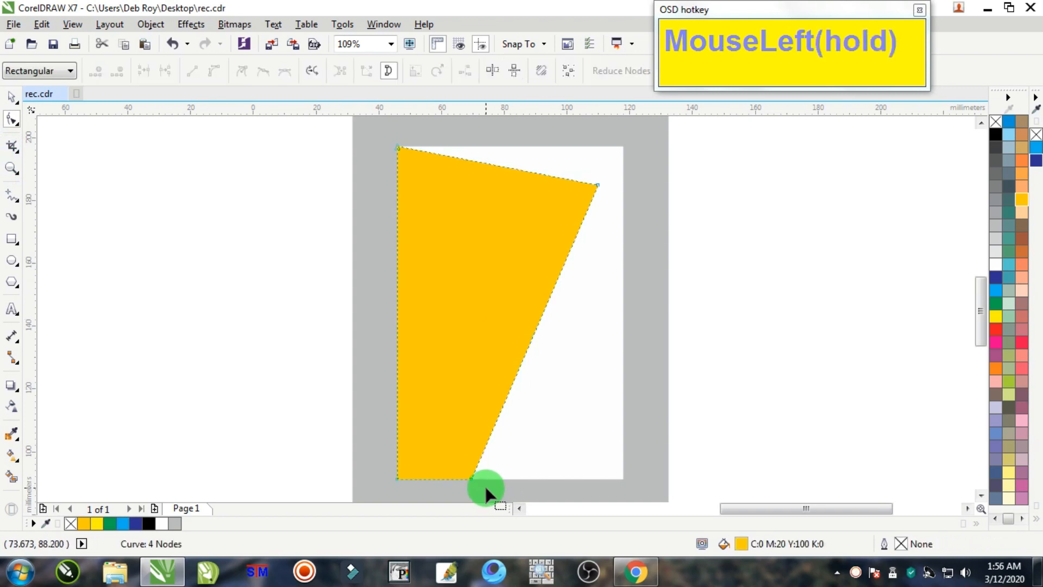
{"action": "left_click_drag", "start_coordinate": [472, 478], "coordinate": [478, 478]}
{"action": "left_click", "coordinate": [11, 97]}
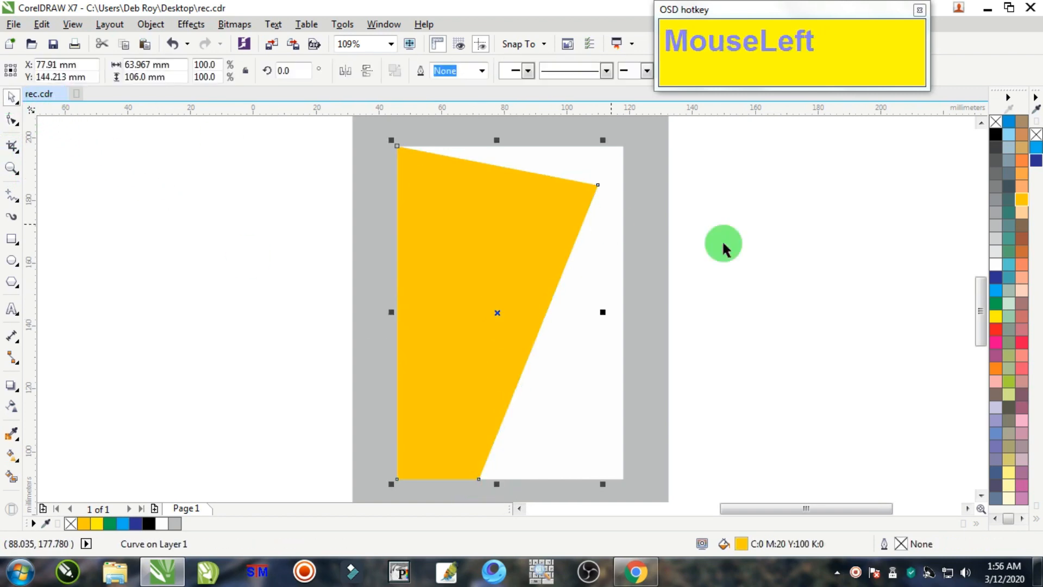
{"action": "left_click", "coordinate": [799, 238]}
Duplicate the yellow-orange shape in place by copying and pasting it
{"action": "left_click", "coordinate": [490, 202]}
{"action": "right_click", "coordinate": [491, 202]}
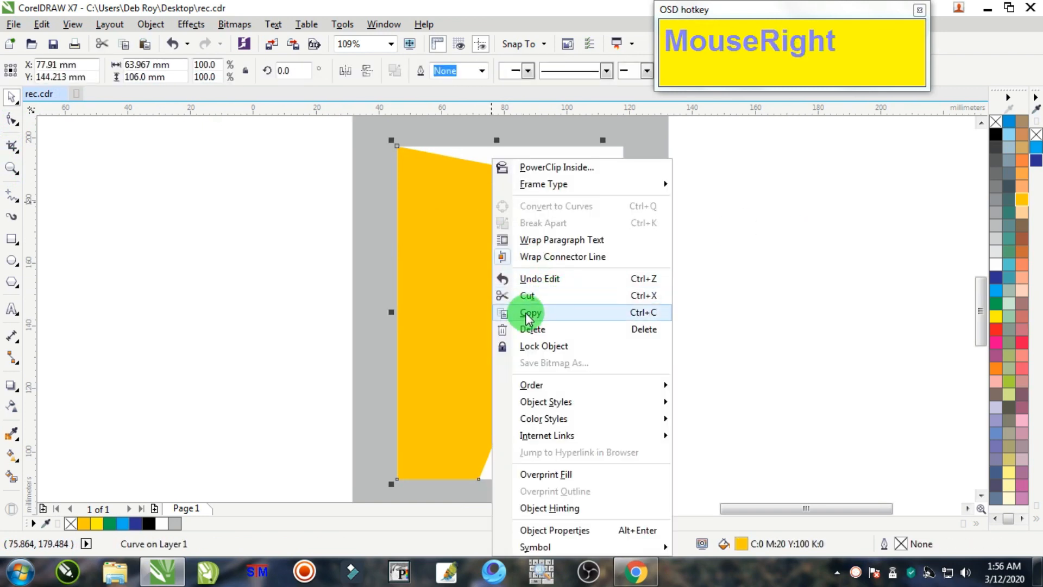
{"action": "left_click", "coordinate": [559, 312]}
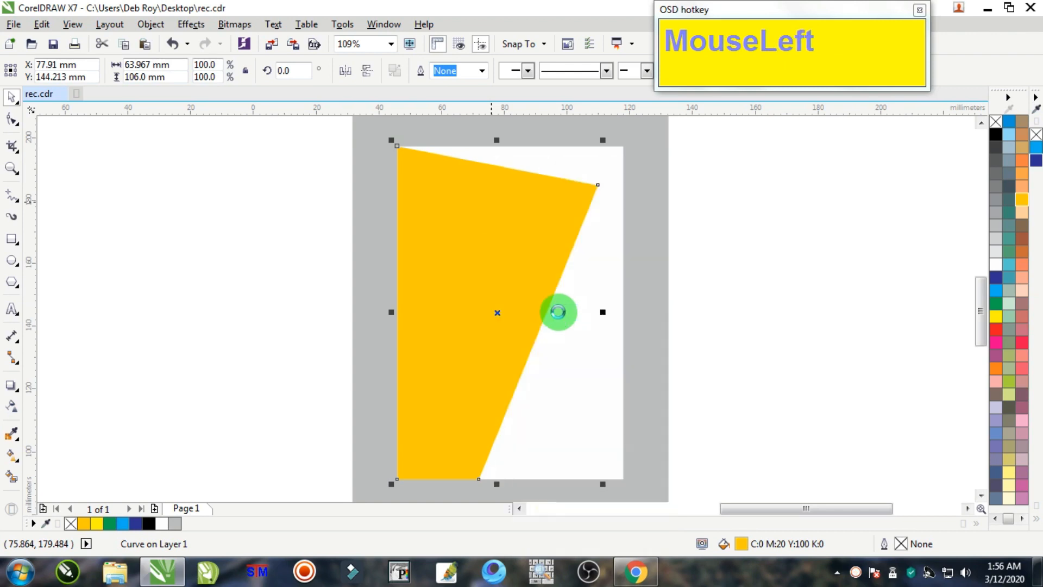
{"action": "left_click", "coordinate": [759, 192]}
{"action": "right_click", "coordinate": [759, 192]}
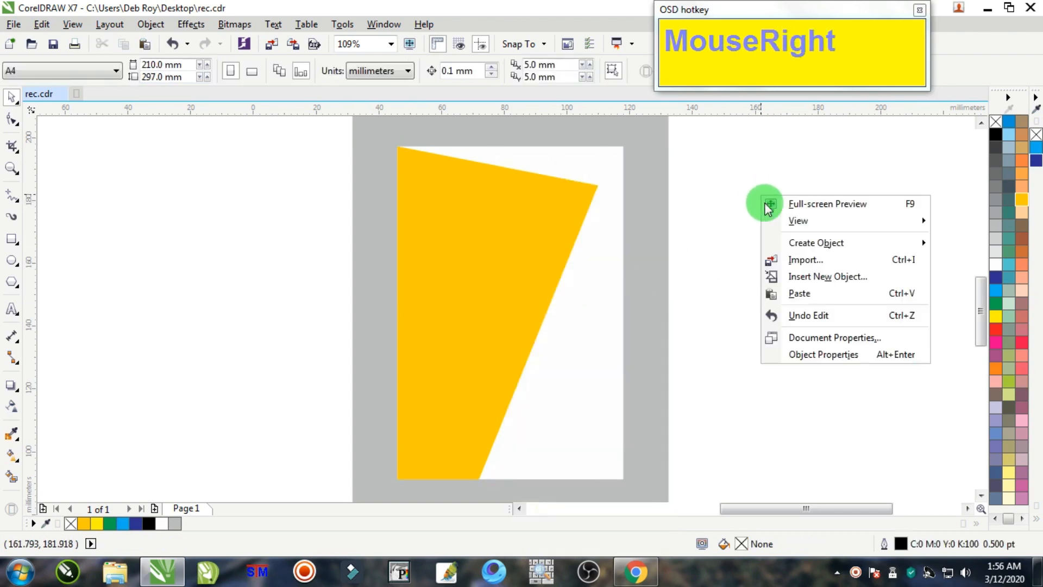
{"action": "left_click", "coordinate": [802, 301]}
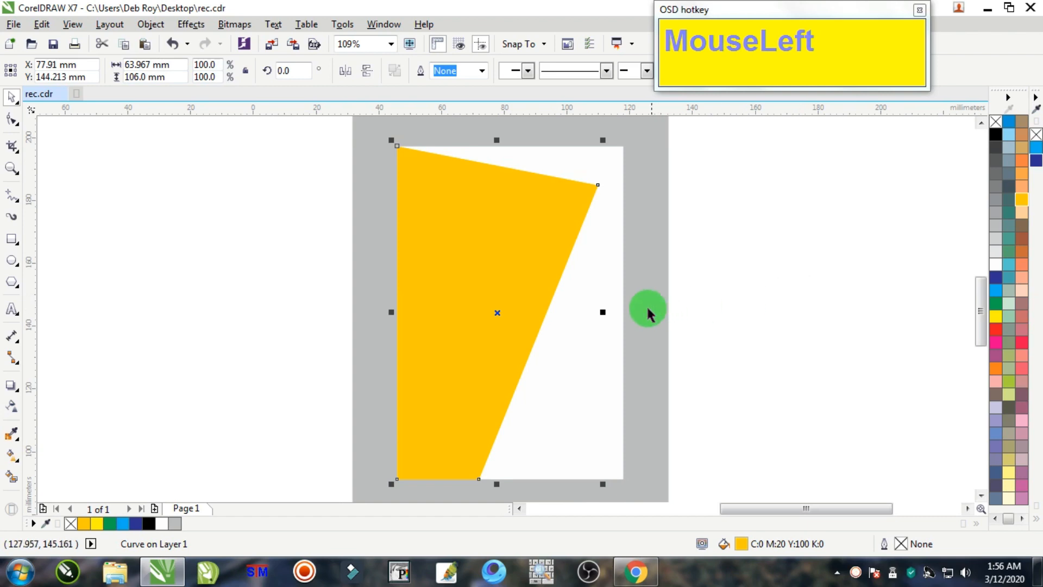
Stretch the duplicate's right side to a width of about 67.3 mm and fill it with 50% grey (C0 M0 Y0 K50)
{"action": "scroll", "coordinate": [615, 312], "scroll_direction": "up", "scroll_amount": 2}
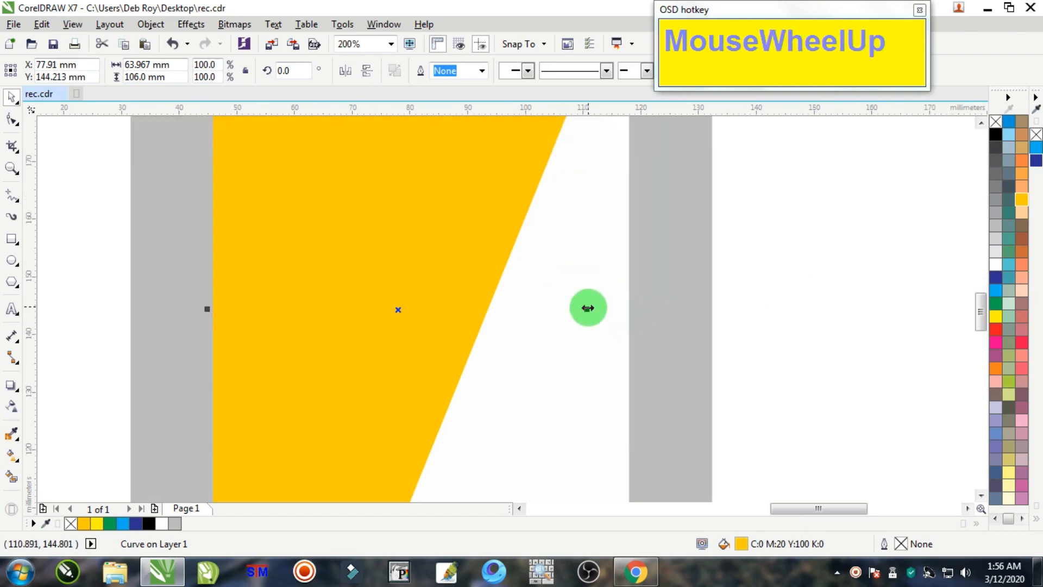
{"action": "left_click_drag", "start_coordinate": [587, 310], "coordinate": [606, 312]}
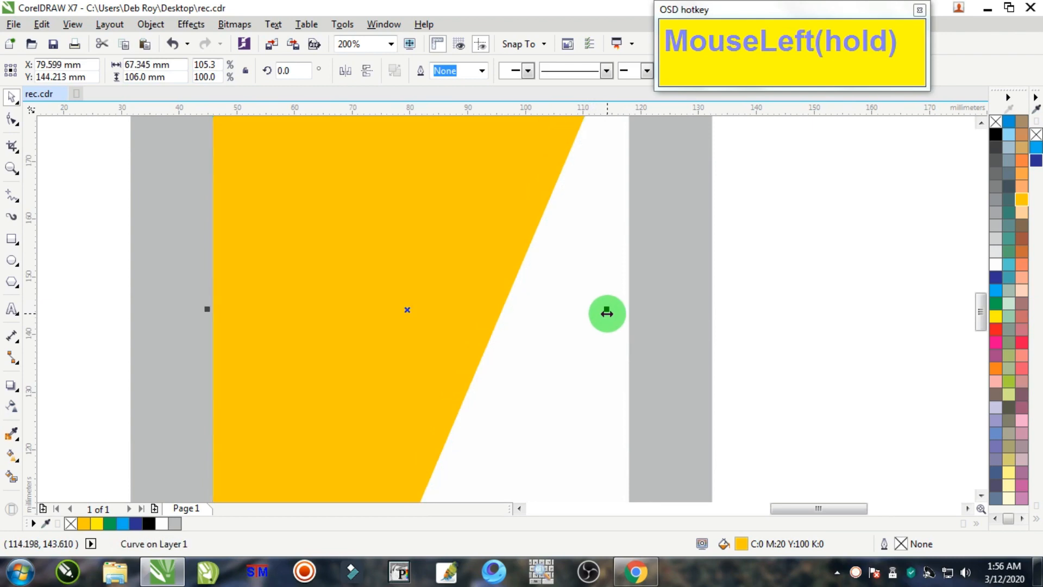
{"action": "scroll", "coordinate": [607, 311], "scroll_direction": "down", "scroll_amount": 3}
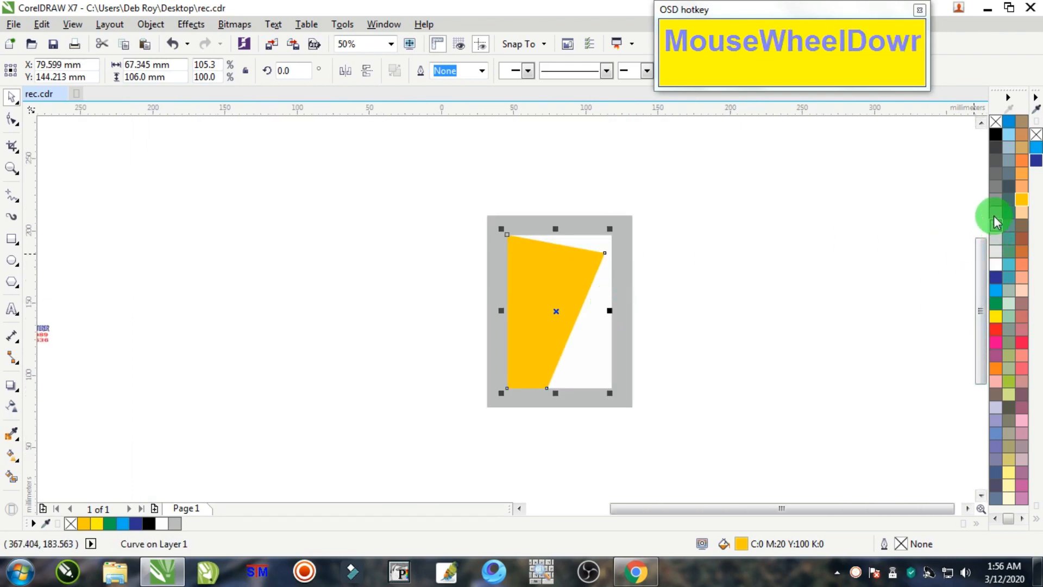
{"action": "left_click", "coordinate": [993, 198]}
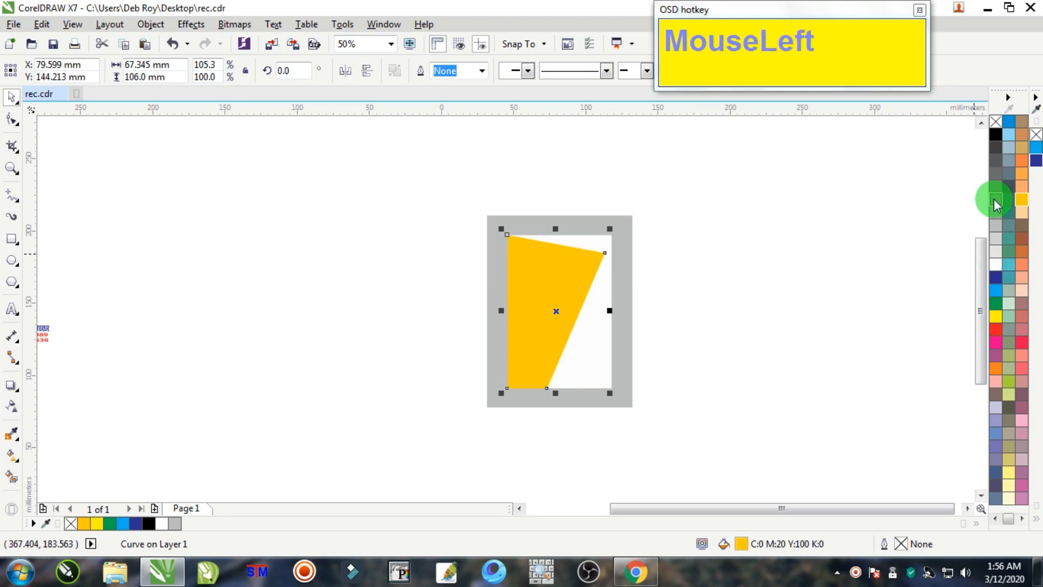
Select the yellow-orange shape hidden beneath the grey duplicate and bring it to the front of the page
{"action": "scroll", "coordinate": [592, 257], "scroll_direction": "up", "scroll_amount": 2}
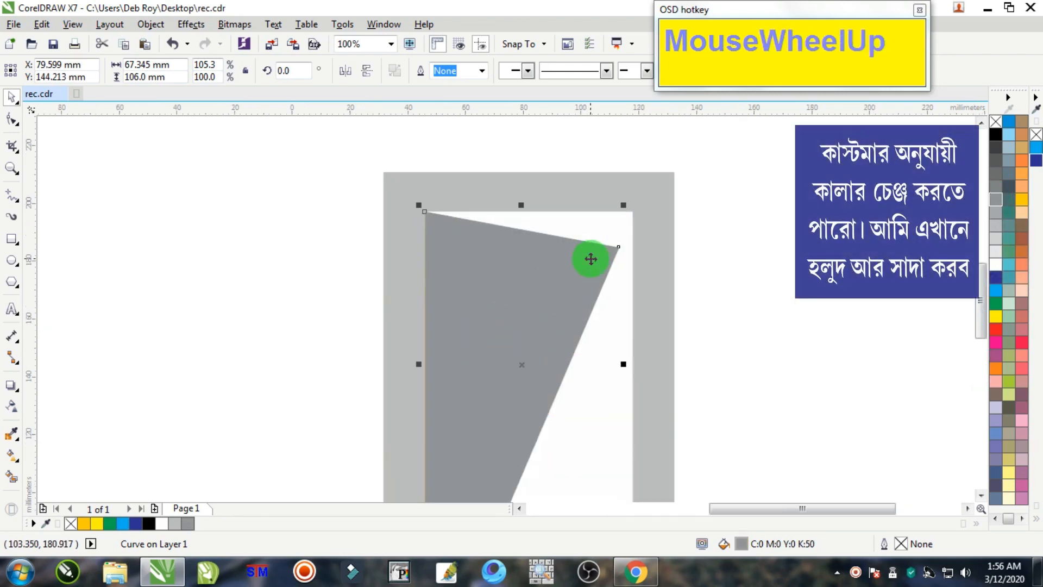
{"action": "left_click", "coordinate": [589, 258], "text": "alt"}
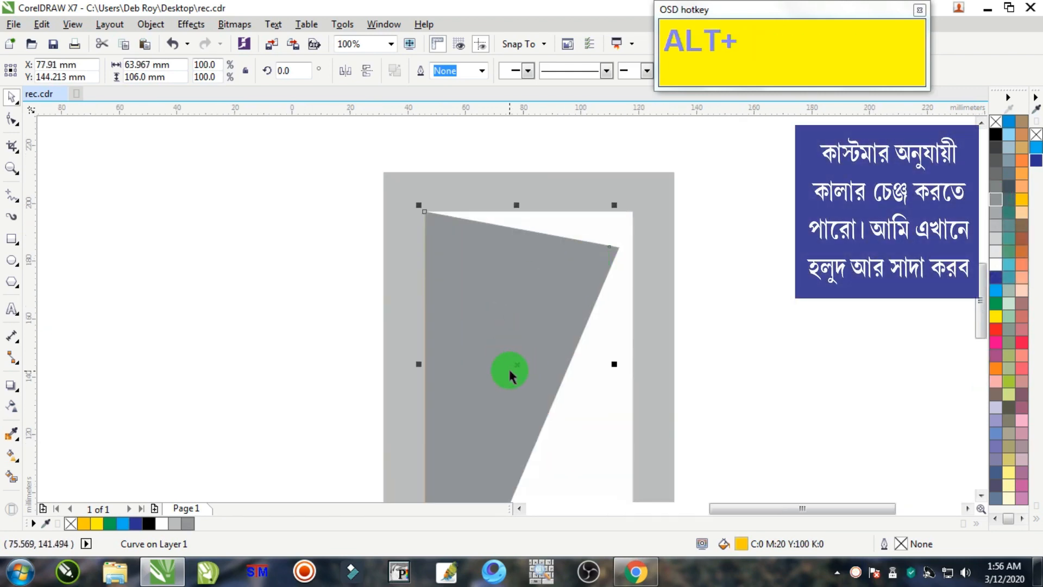
{"action": "left_click_drag", "start_coordinate": [509, 368], "coordinate": [326, 321]}
{"action": "key", "text": "ctrl+z"}
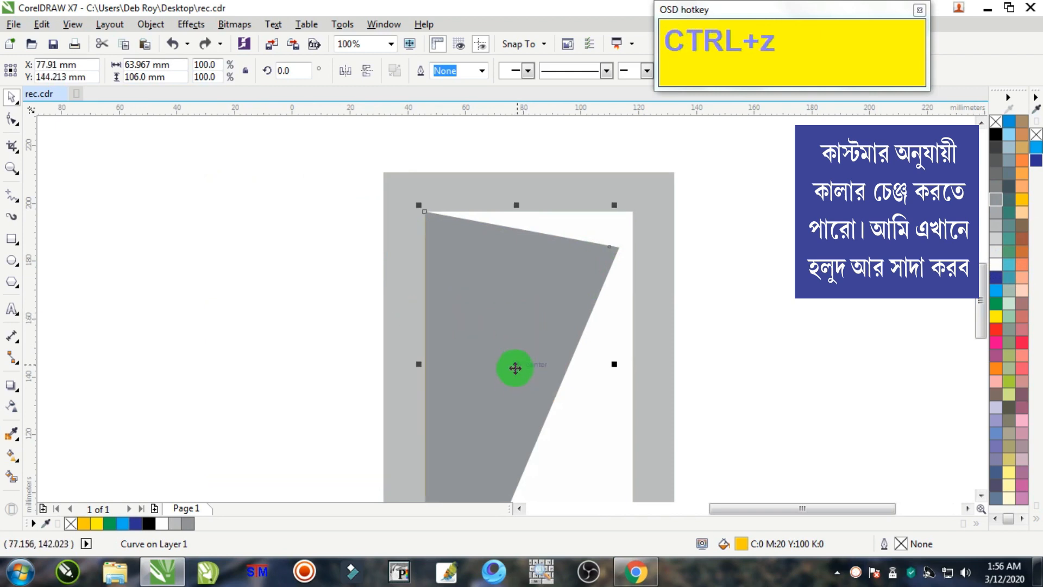
{"action": "right_click", "coordinate": [516, 363]}
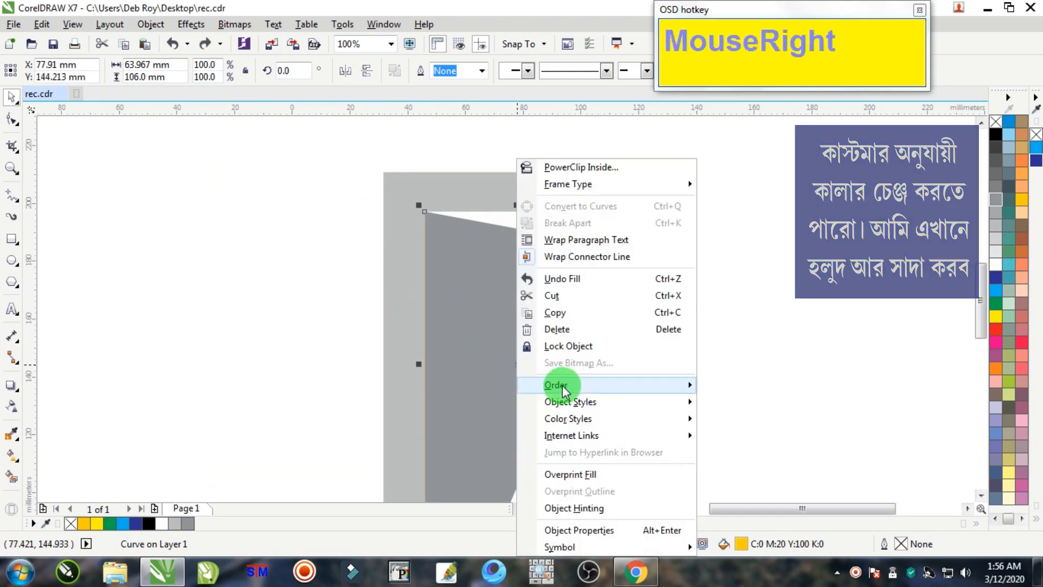
{"action": "left_click", "coordinate": [562, 386]}
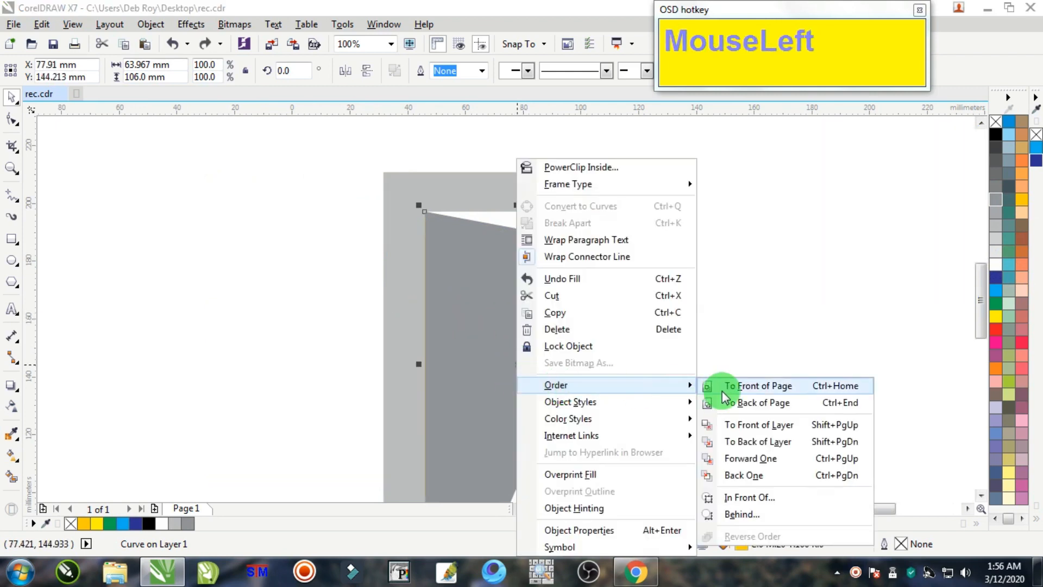
{"action": "left_click", "coordinate": [749, 387]}
{"action": "left_click", "coordinate": [779, 335]}
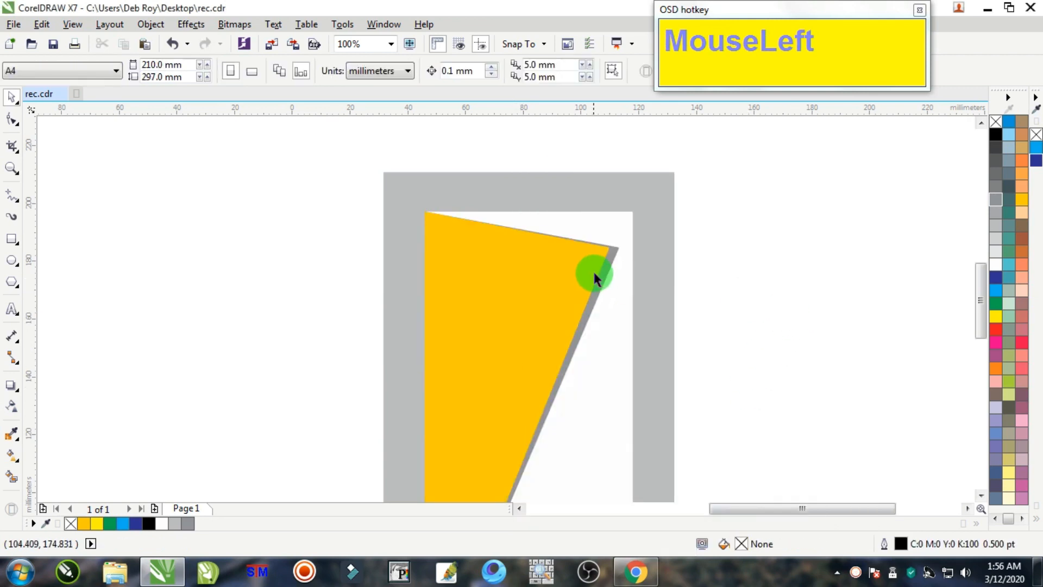
Move the grey shape's upper-right node downward and slightly left, below the yellow-orange shape's corner
{"action": "left_click", "coordinate": [614, 250]}
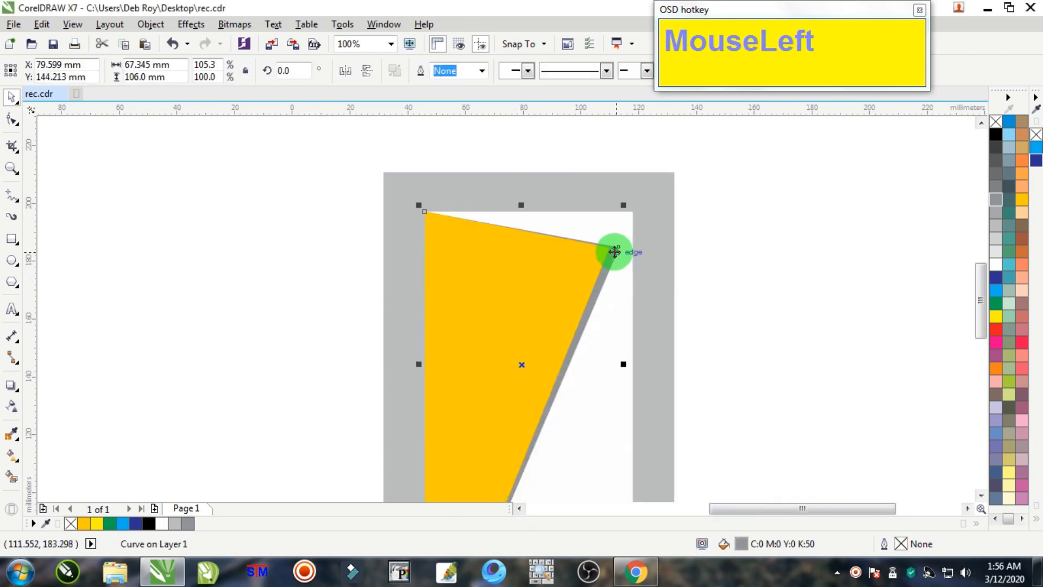
{"action": "left_click", "coordinate": [12, 121]}
{"action": "scroll", "coordinate": [614, 244], "scroll_direction": "up", "scroll_amount": 3}
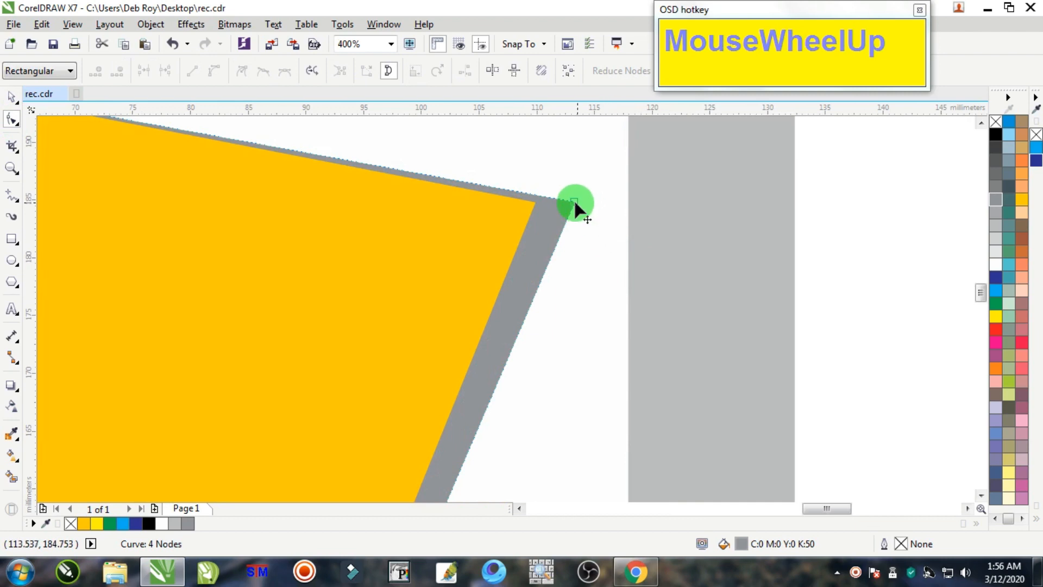
{"action": "left_click_drag", "start_coordinate": [573, 200], "coordinate": [549, 252]}
{"action": "scroll", "coordinate": [549, 260], "scroll_direction": "down", "scroll_amount": 2}
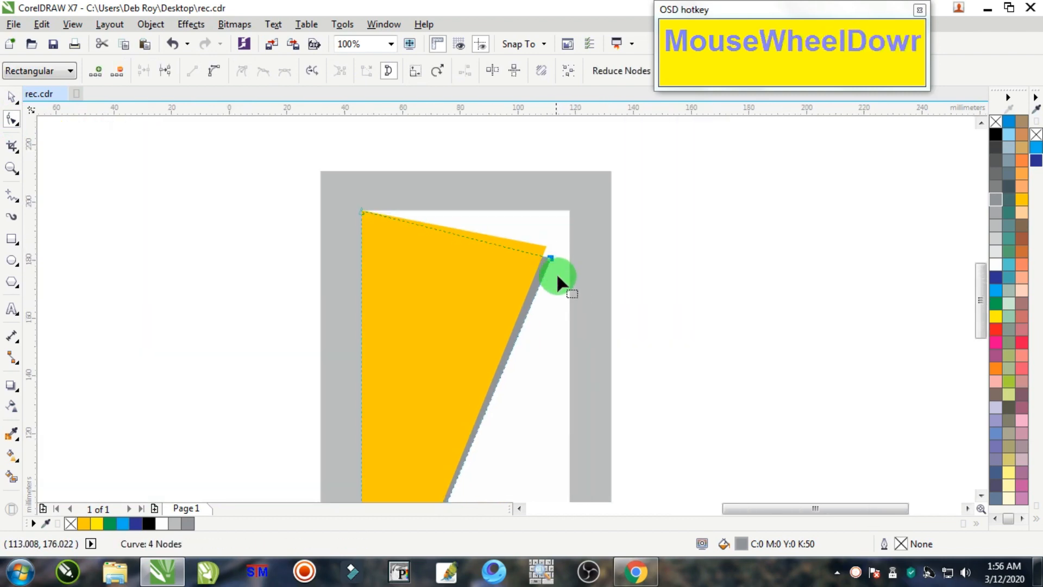
{"action": "scroll", "coordinate": [500, 407], "scroll_direction": "down", "scroll_amount": 2}
Move the grey shape's lower-right node slightly to the right along the card's bottom edge and deselect the shape
{"action": "scroll", "coordinate": [494, 424], "scroll_direction": "up", "scroll_amount": 3}
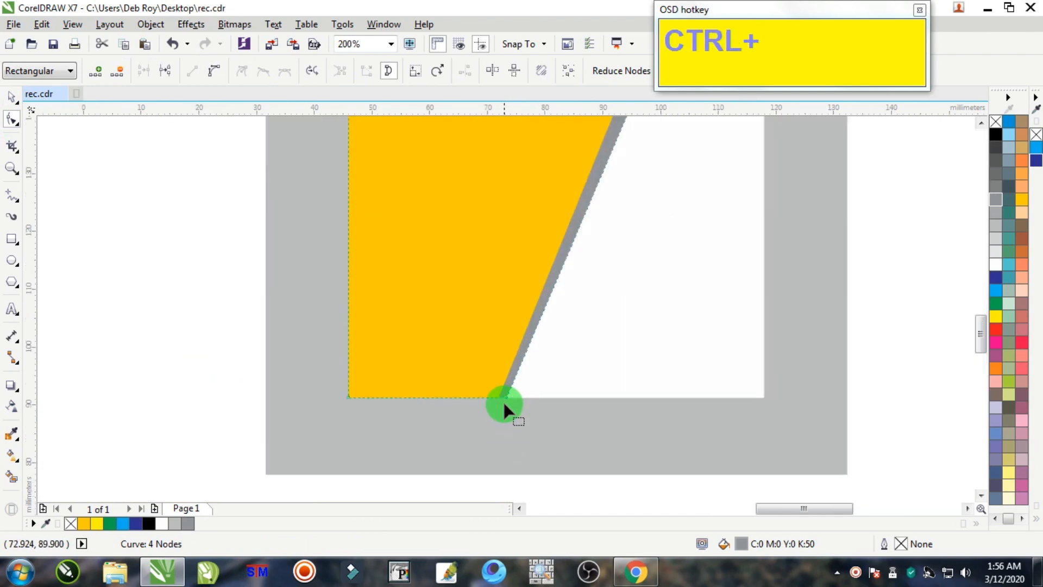
{"action": "left_click", "coordinate": [506, 396], "text": "ctrl"}
{"action": "left_click_drag", "start_coordinate": [507, 396], "coordinate": [514, 394]}
{"action": "scroll", "coordinate": [513, 395], "scroll_direction": "down", "scroll_amount": 1}
{"action": "scroll", "coordinate": [561, 286], "scroll_direction": "down", "scroll_amount": 2}
{"action": "scroll", "coordinate": [565, 279], "scroll_direction": "up", "scroll_amount": 3}
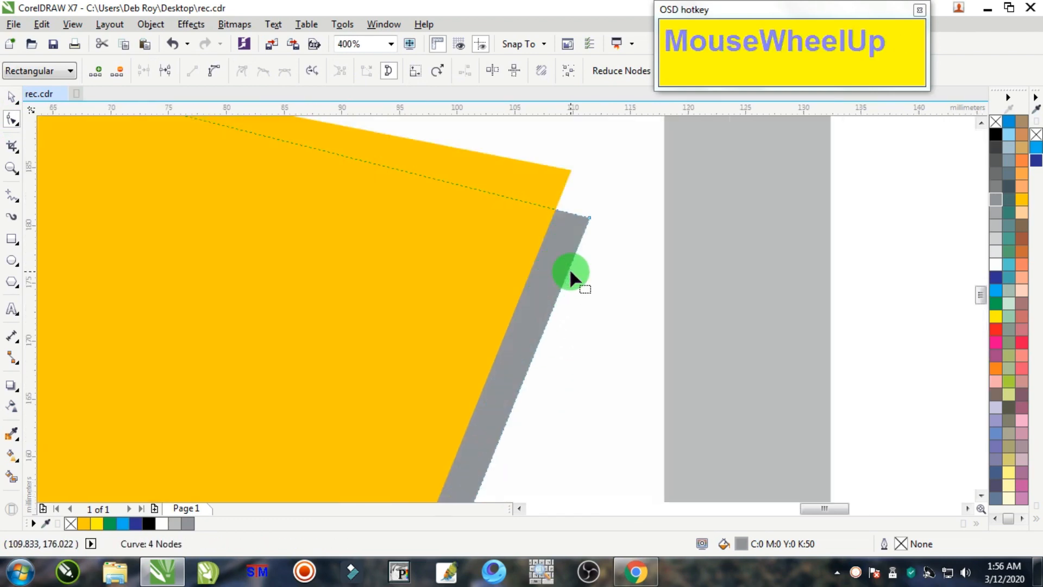
{"action": "left_click", "coordinate": [10, 97]}
{"action": "scroll", "coordinate": [200, 204], "scroll_direction": "down", "scroll_amount": 2}
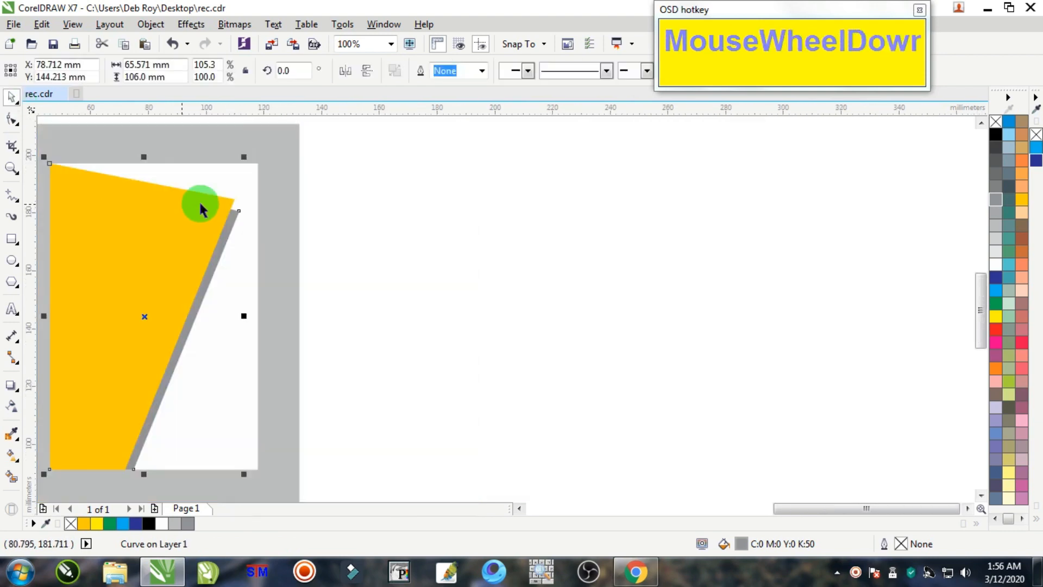
{"action": "left_click", "coordinate": [423, 235]}
Start the SM typing utility, begin an artistic text on the upper part of the yellow-orange shape, and turn on Bengali input
{"action": "scroll", "coordinate": [380, 250], "scroll_direction": "down", "scroll_amount": 3}
{"action": "scroll", "coordinate": [362, 258], "scroll_direction": "up", "scroll_amount": 1}
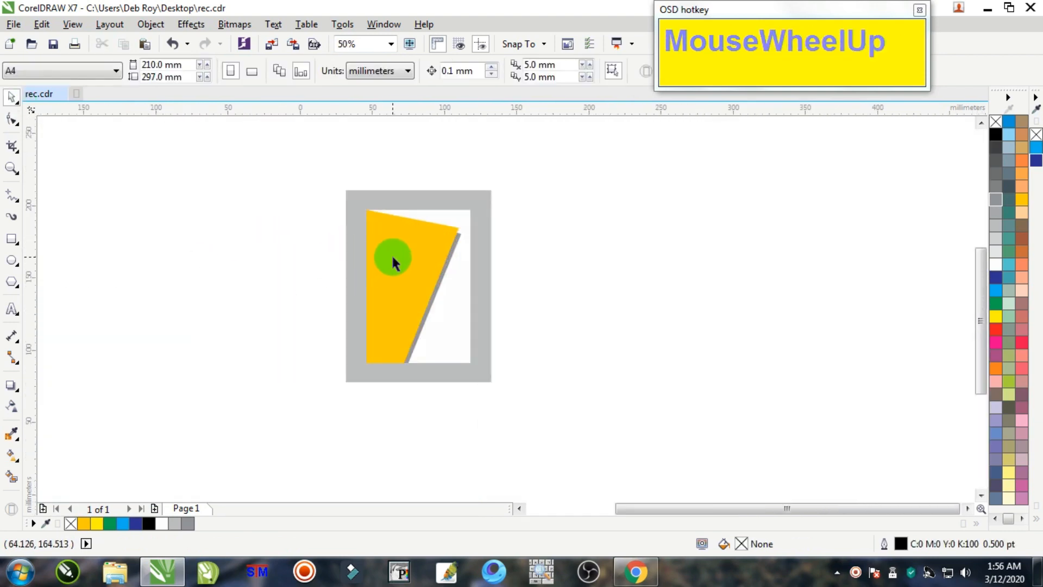
{"action": "scroll", "coordinate": [392, 258], "scroll_direction": "up", "scroll_amount": 1}
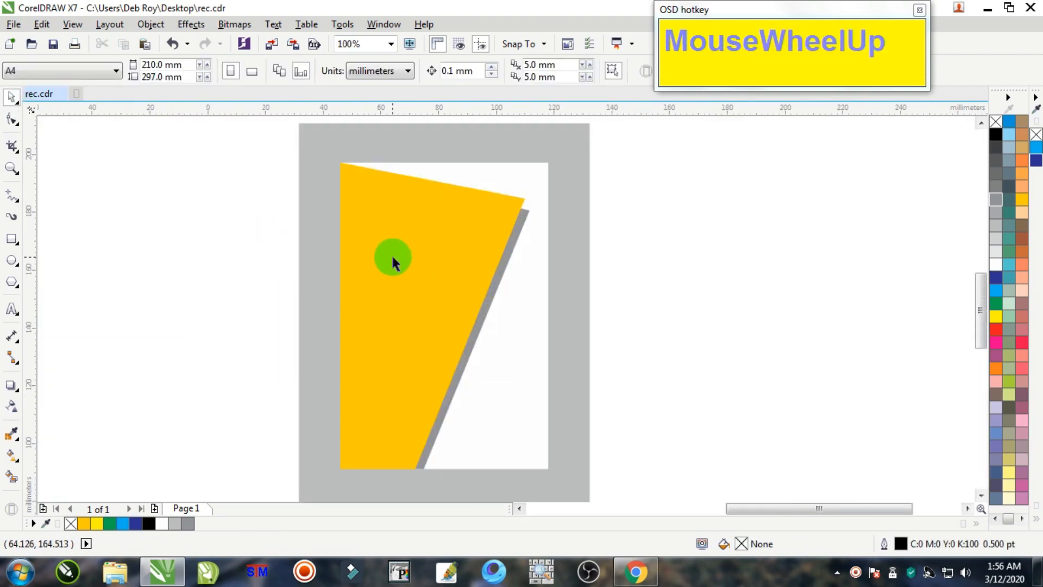
{"action": "left_click", "coordinate": [261, 574]}
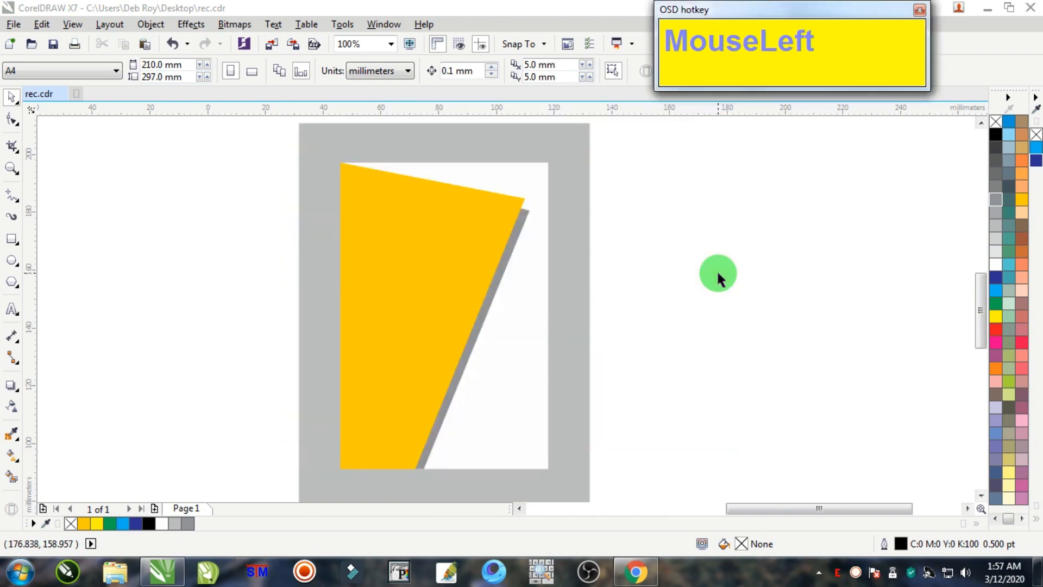
{"action": "scroll", "coordinate": [397, 193], "scroll_direction": "up", "scroll_amount": 1}
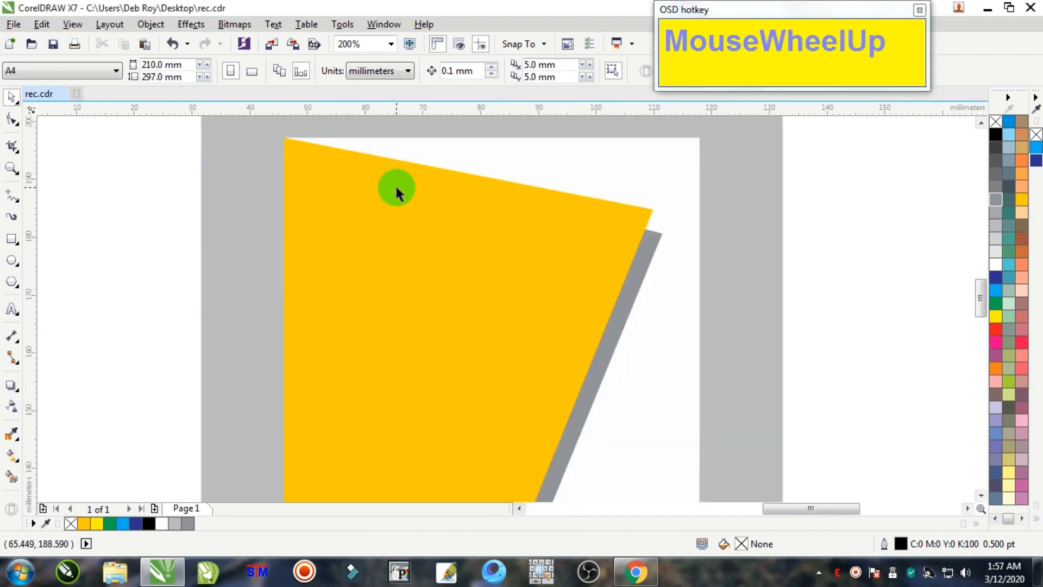
{"action": "left_click", "coordinate": [11, 309]}
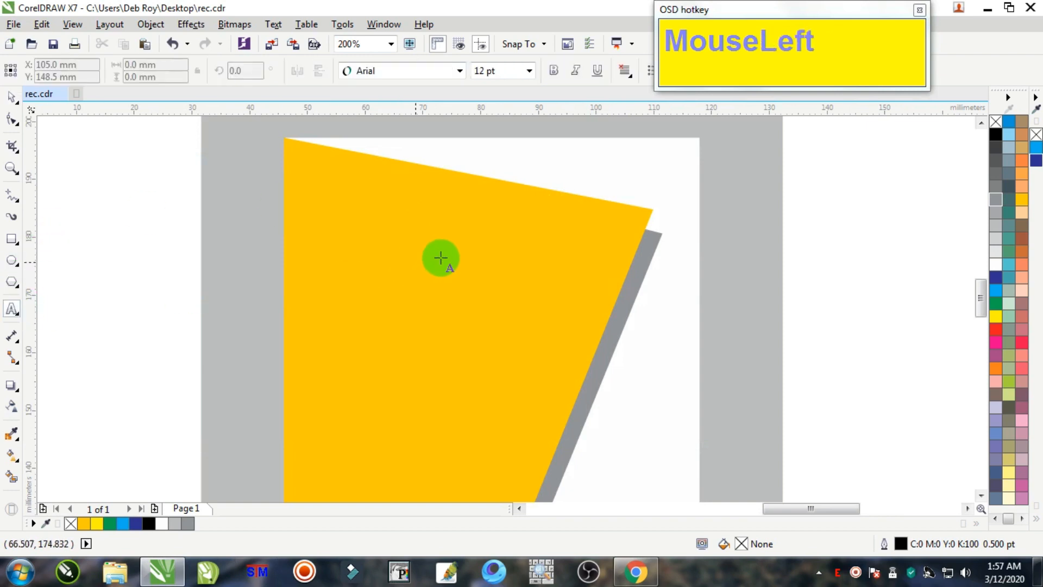
{"action": "left_click", "coordinate": [396, 270]}
{"action": "scroll", "coordinate": [395, 270], "scroll_direction": "up", "scroll_amount": 1}
{"action": "key", "text": "F5"}
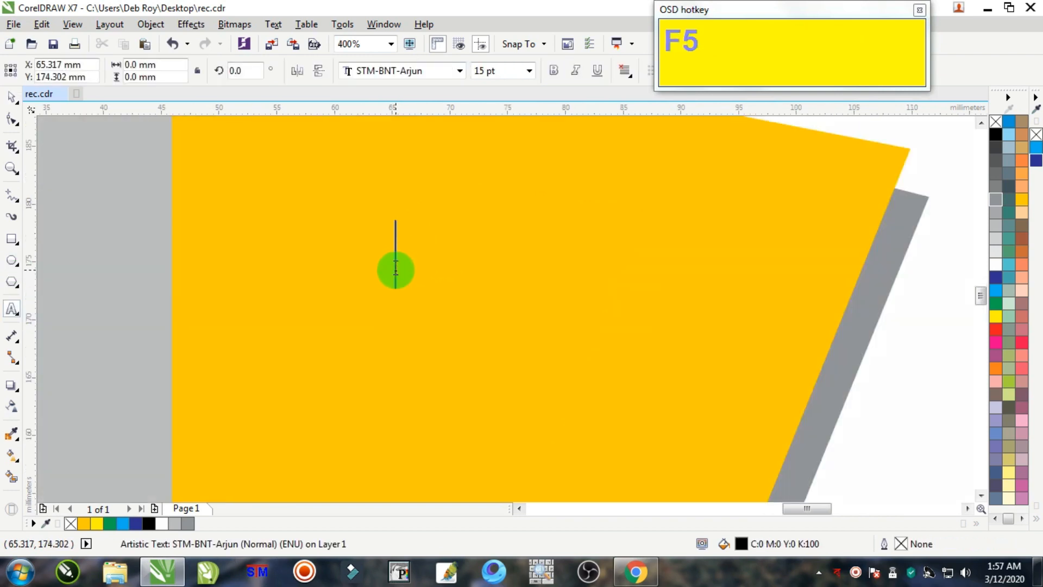
Enter the couple's names in Bengali on the first text line and "আজকের মেনু" on the second line
{"action": "key", "text": "shift+e"}
{"action": "type", "text": "ীন"}
{"action": "key", "text": "BackSpace"}
{"action": "key", "text": "BackSpace"}
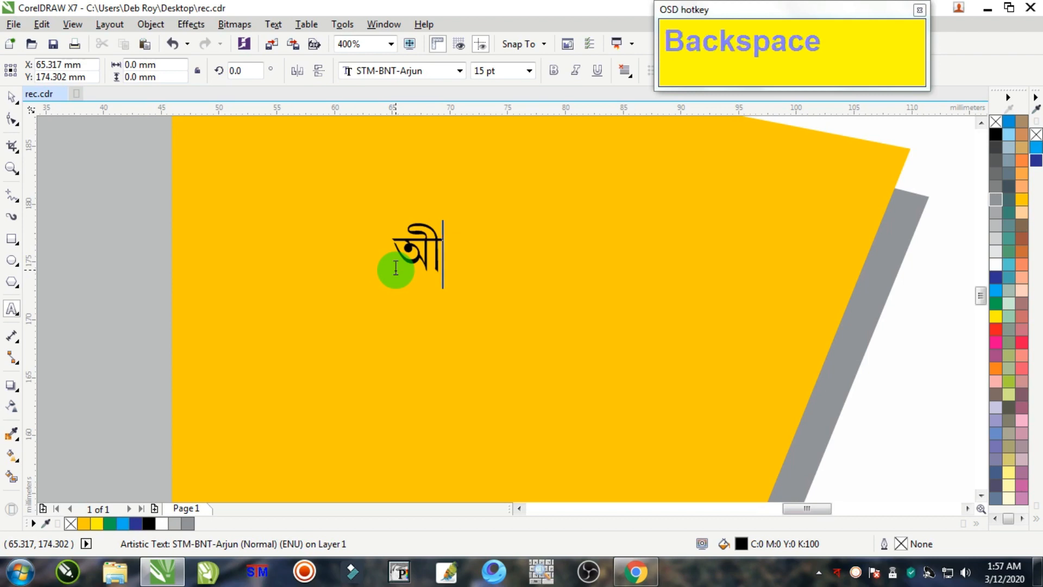
{"action": "type", "text": "নিন্দিতা ও পম"}
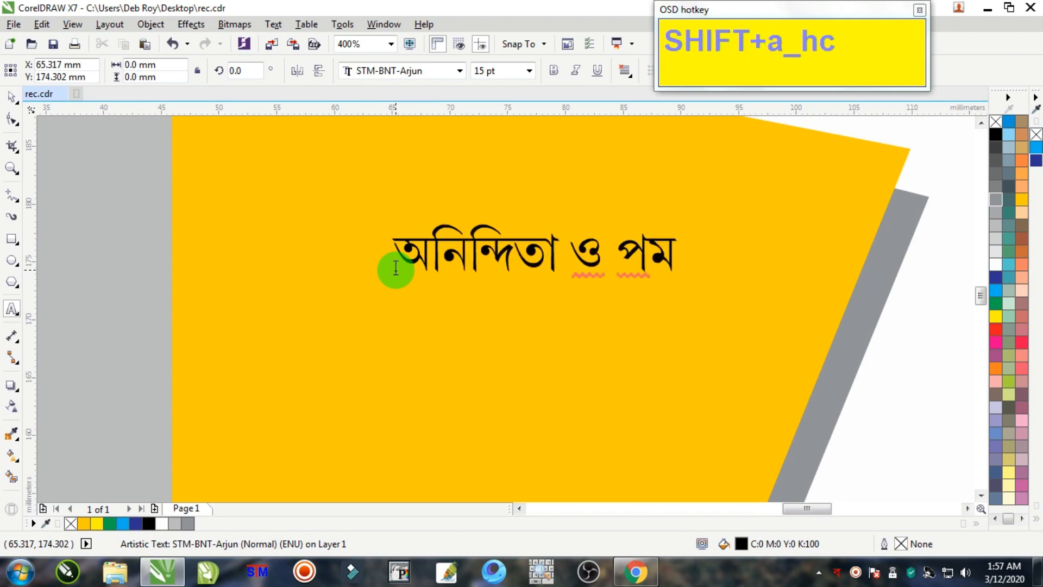
{"action": "key", "text": "Return"}
{"action": "type", "text": "আ"}
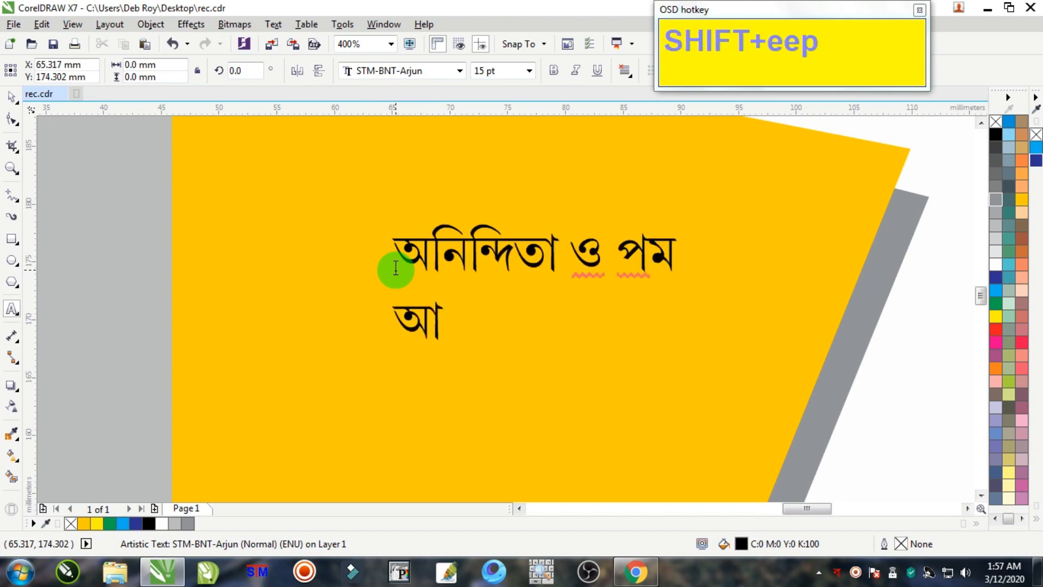
{"action": "type", "text": "জকের মেনু"}
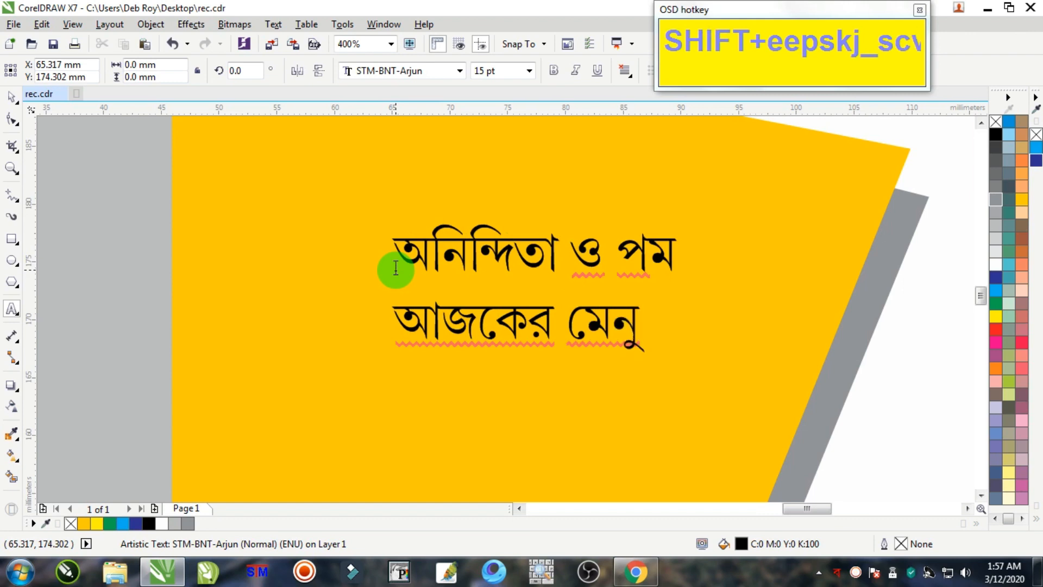
Copy the last letters of the second line into a new text object below and to the left of the heading
{"action": "left_click_drag", "start_coordinate": [583, 327], "coordinate": [689, 324]}
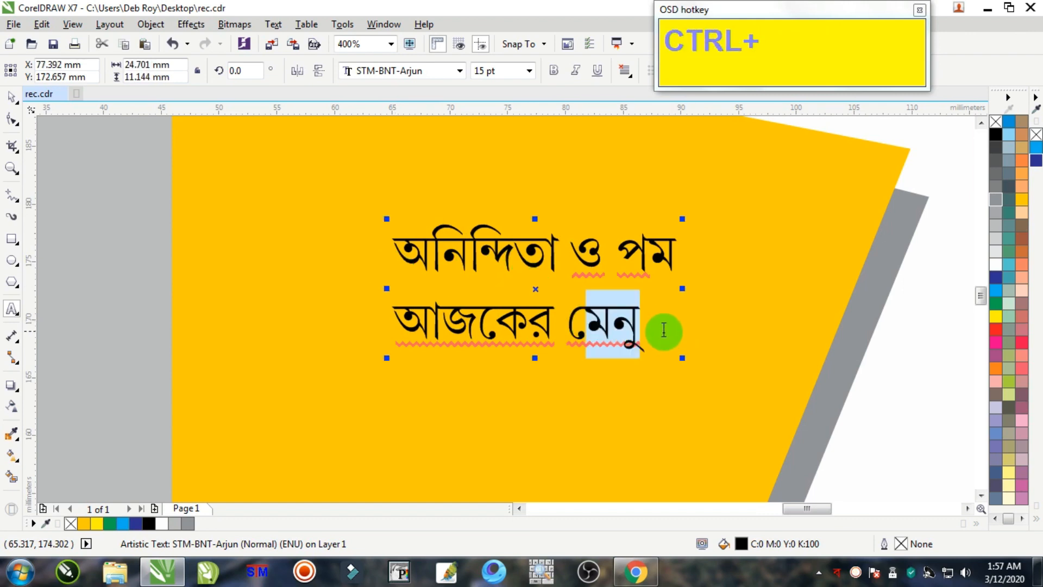
{"action": "scroll", "coordinate": [620, 346], "scroll_direction": "down", "scroll_amount": 3}
{"action": "scroll", "coordinate": [620, 347], "scroll_direction": "up", "scroll_amount": 1}
{"action": "left_click", "coordinate": [431, 375]}
{"action": "key", "text": "ctrl+v"}
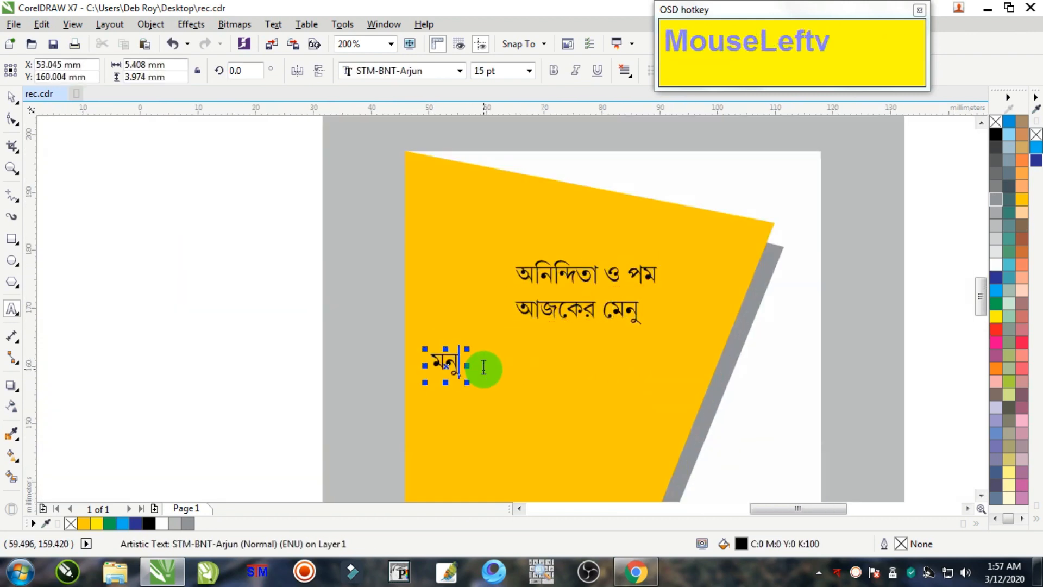
Change the font of the pasted text object to STM-BNT-Charu
{"action": "scroll", "coordinate": [478, 364], "scroll_direction": "up", "scroll_amount": 1}
{"action": "left_click", "coordinate": [12, 97]}
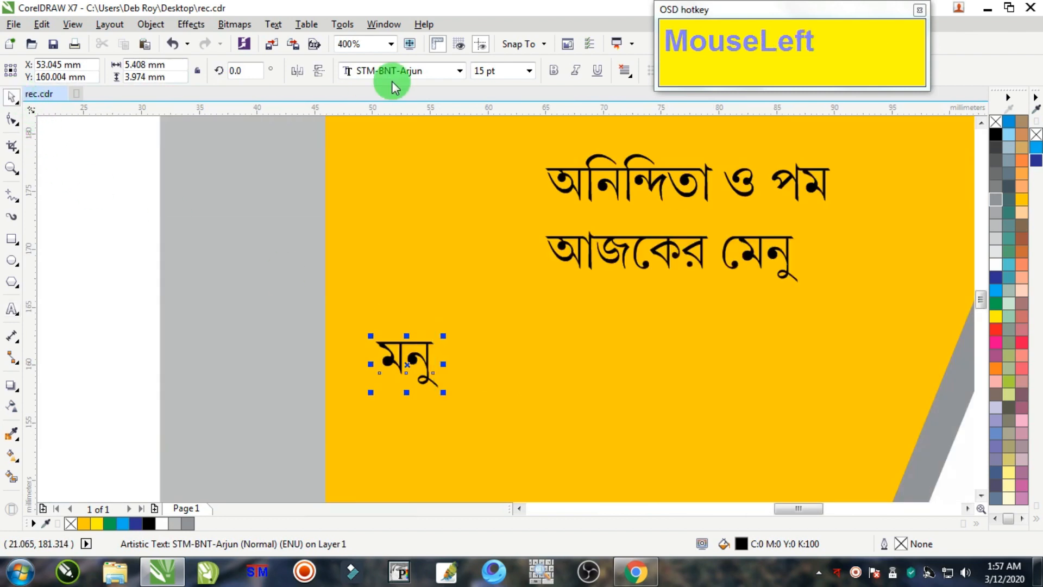
{"action": "left_click", "coordinate": [459, 73]}
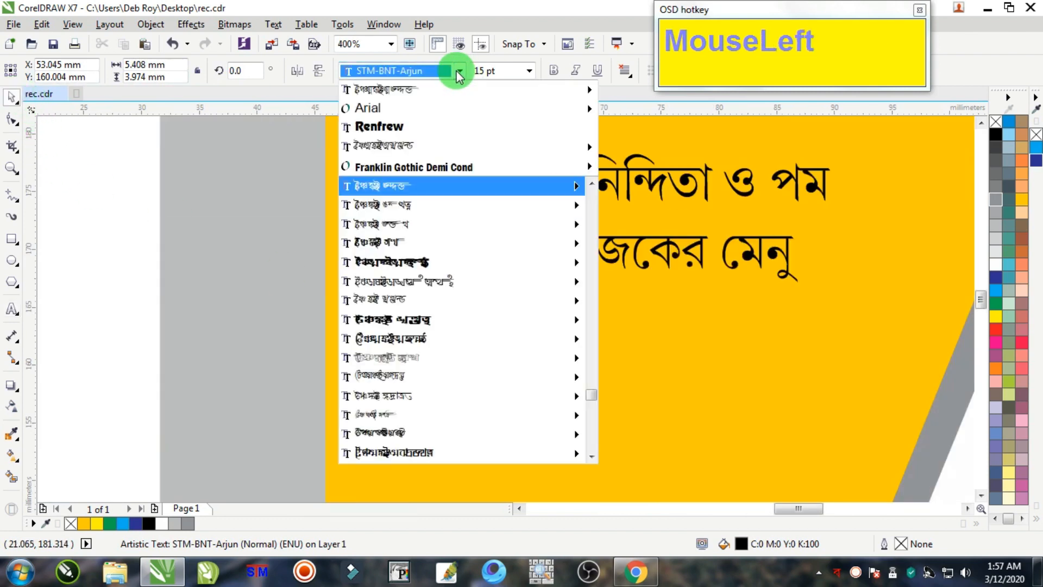
{"action": "key", "text": "Down"}
{"action": "key", "text": "Down"}
{"action": "key", "text": "Down"}
{"action": "key", "text": "Down"}
{"action": "key", "text": "Down"}
{"action": "key", "text": "Down"}
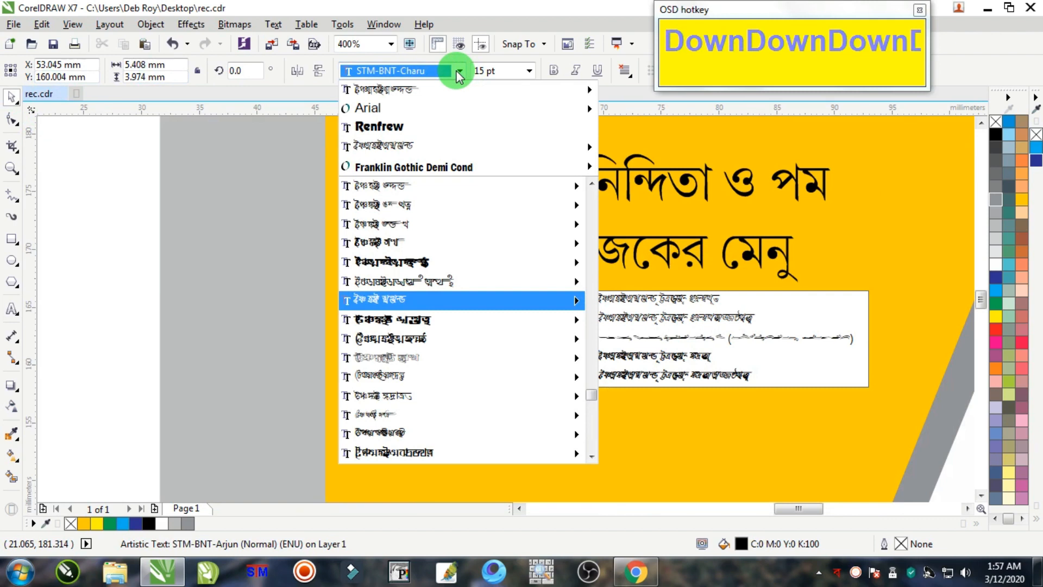
{"action": "key", "text": "Return"}
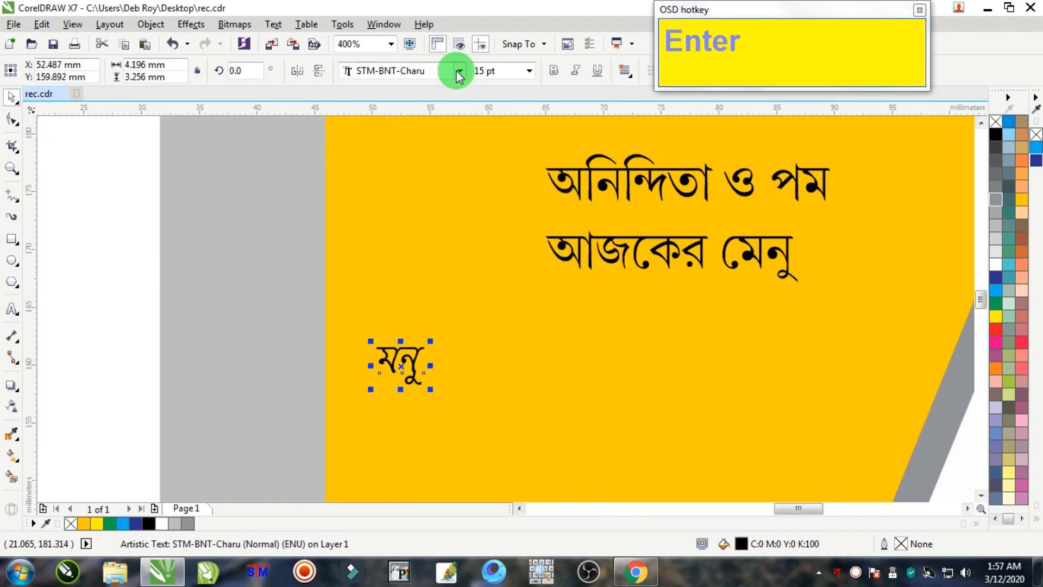
Replace the pasted text below the heading with the first dish line "রাধাবল্লভী চানা মশলা", leaving a wide gap between the dishes
{"action": "left_click", "coordinate": [11, 312]}
{"action": "key", "text": "ctrl+a"}
{"action": "type", "text": "রাধাব"}
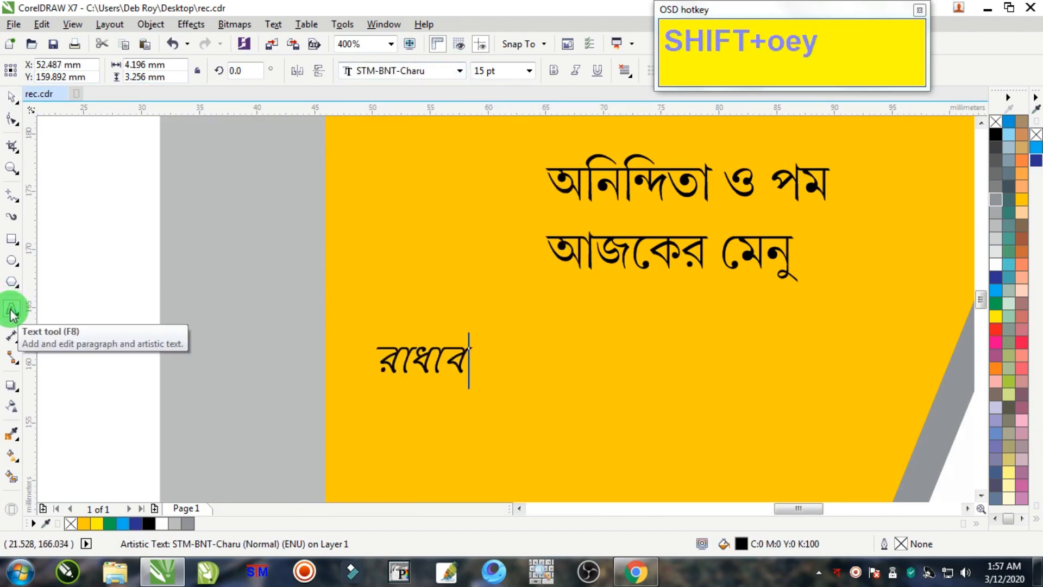
{"action": "type", "text": "ল্লভ"}
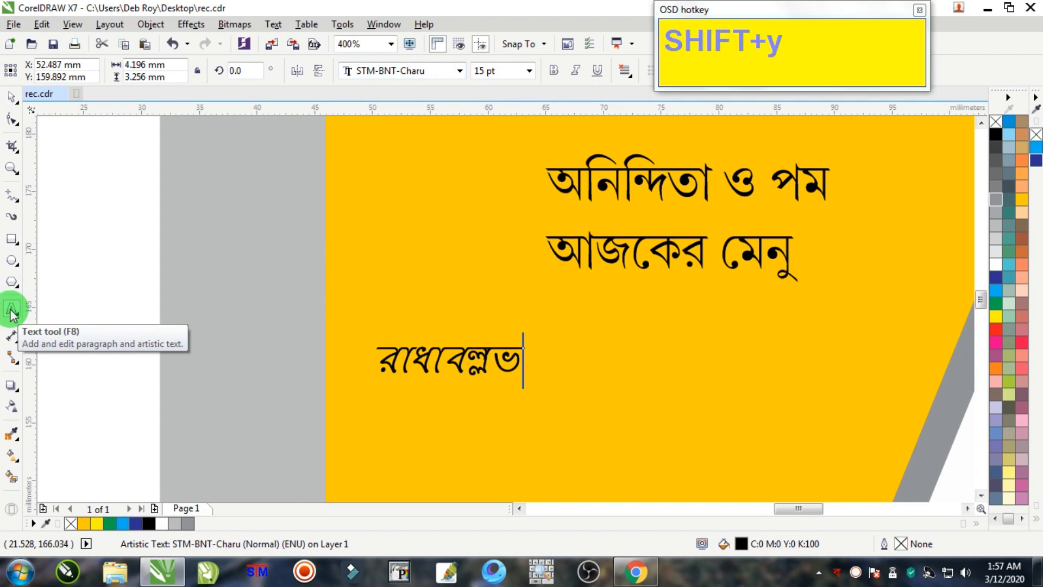
{"action": "type", "text": "ী"}
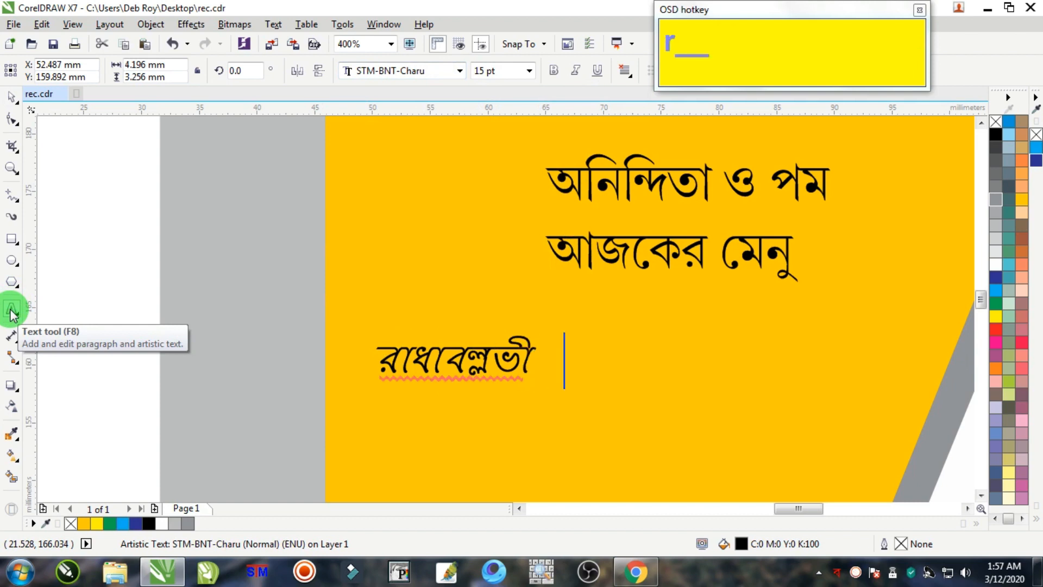
{"action": "type", "text": "  চানা য"}
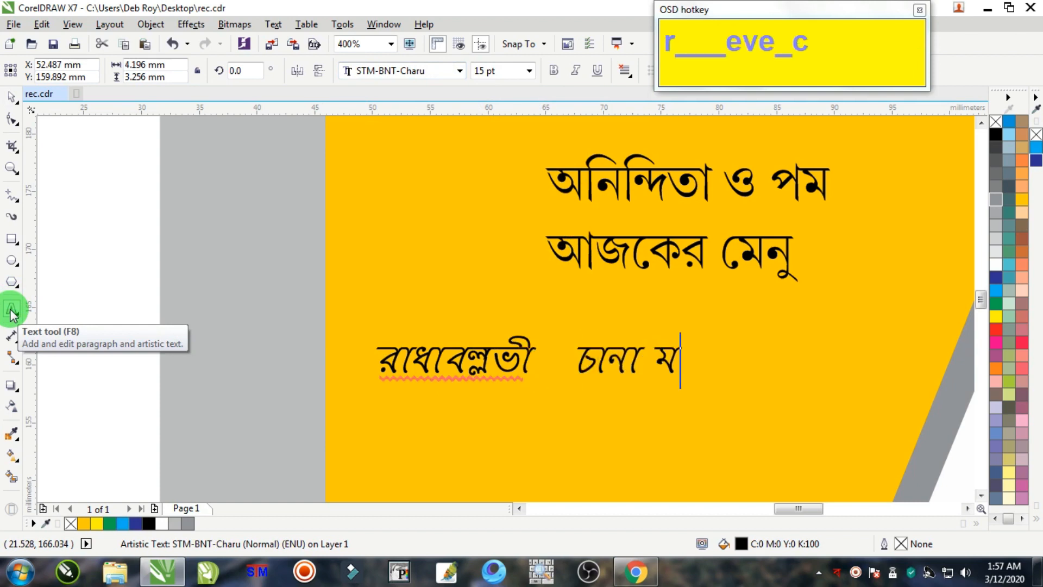
{"action": "type", "text": "শলা"}
{"action": "key", "text": "Return"}
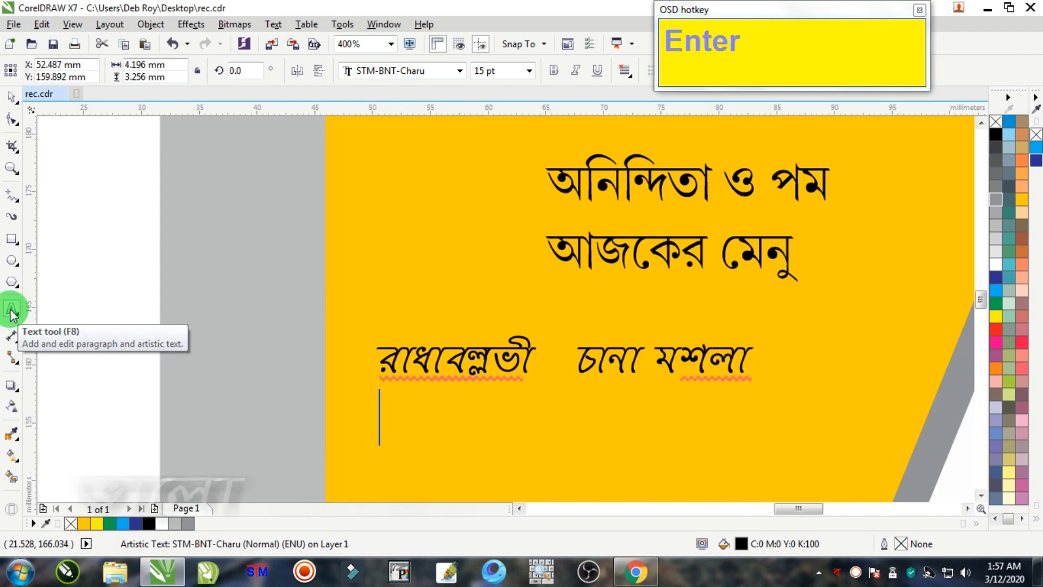
Add the second dish line "ফিস্ চপ স্যালাড সস্" to the list, with wide gaps between the dishes
{"action": "type", "text": "ফিস্"}
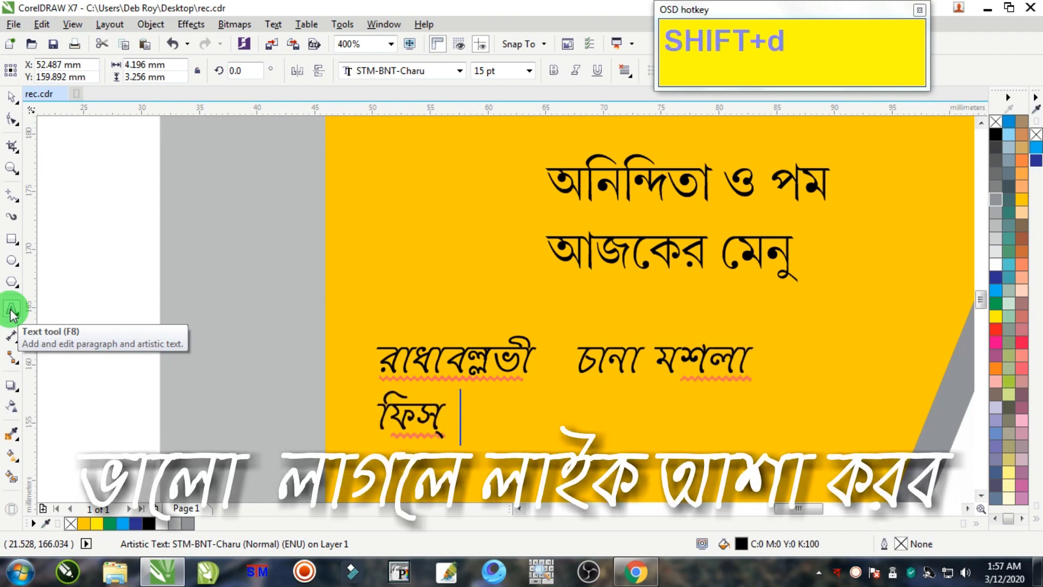
{"action": "type", "text": " চপ    স্যাল"}
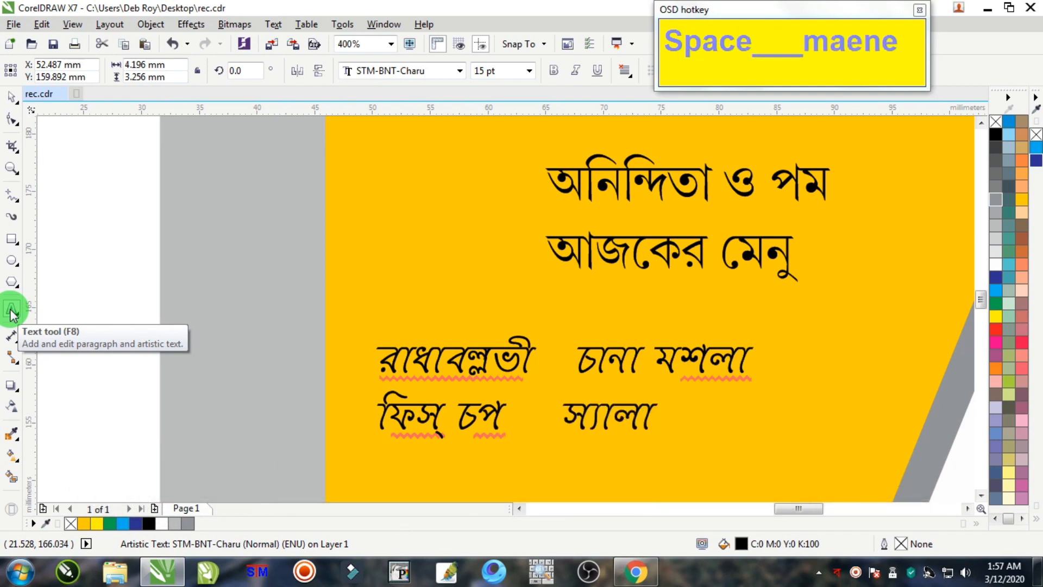
{"action": "type", "text": "াড    সস্"}
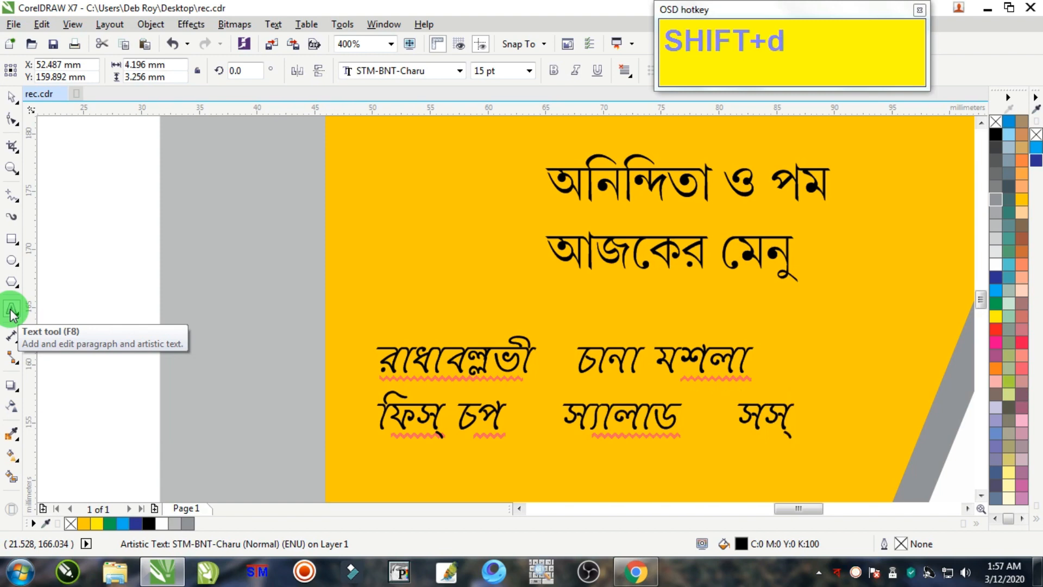
{"action": "key", "text": "Return"}
Add the third dish line "মিক্সড্ ফ্রায়েড রাইস্" to the list
{"action": "type", "text": "মিক্সড"}
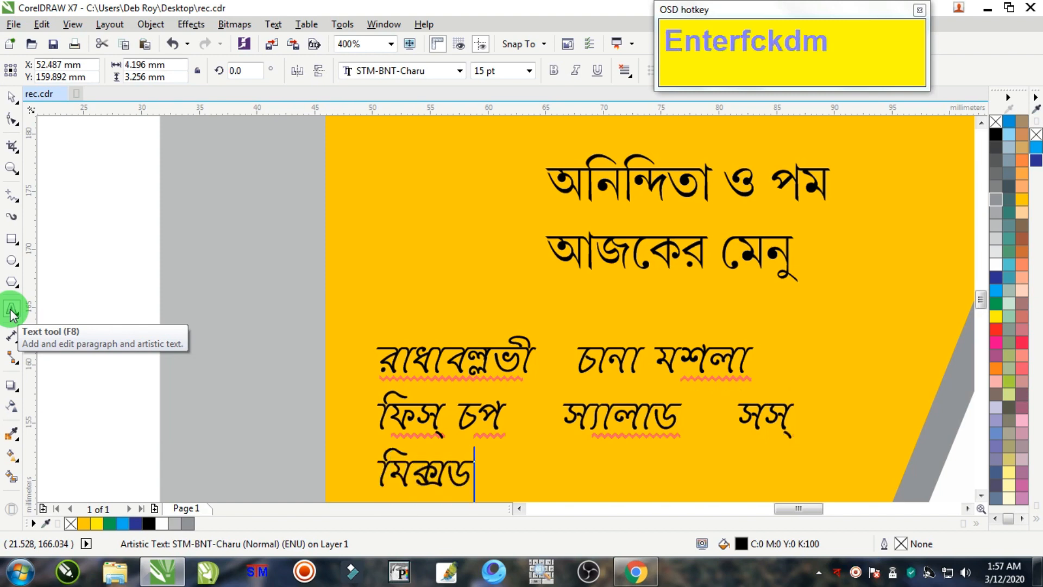
{"action": "type", "text": "D"}
{"action": "type", "text": " ফ্রাে"}
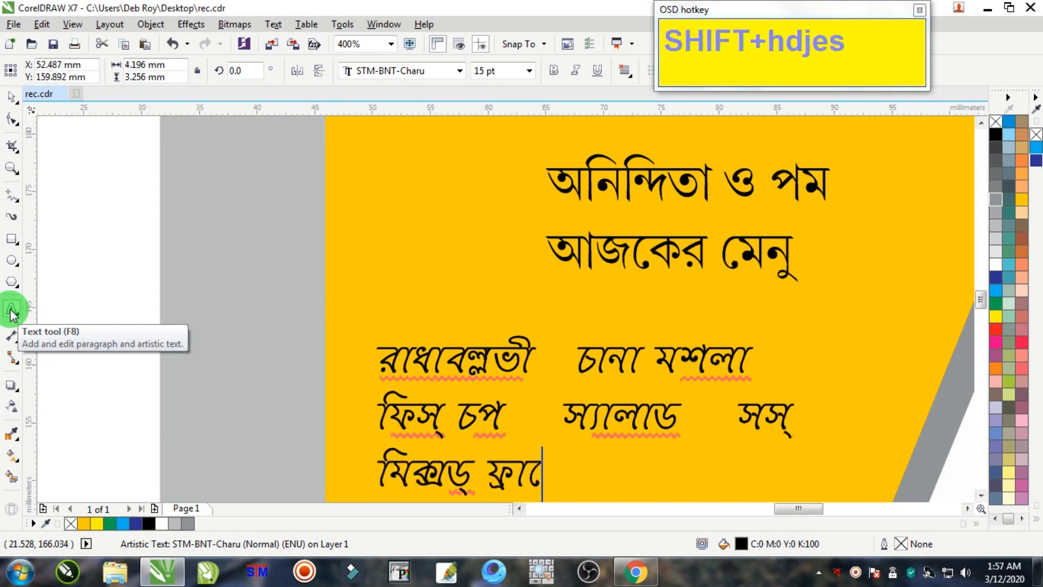
{"action": "type", "text": "য়"}
{"action": "type", "text": " রাইস্"}
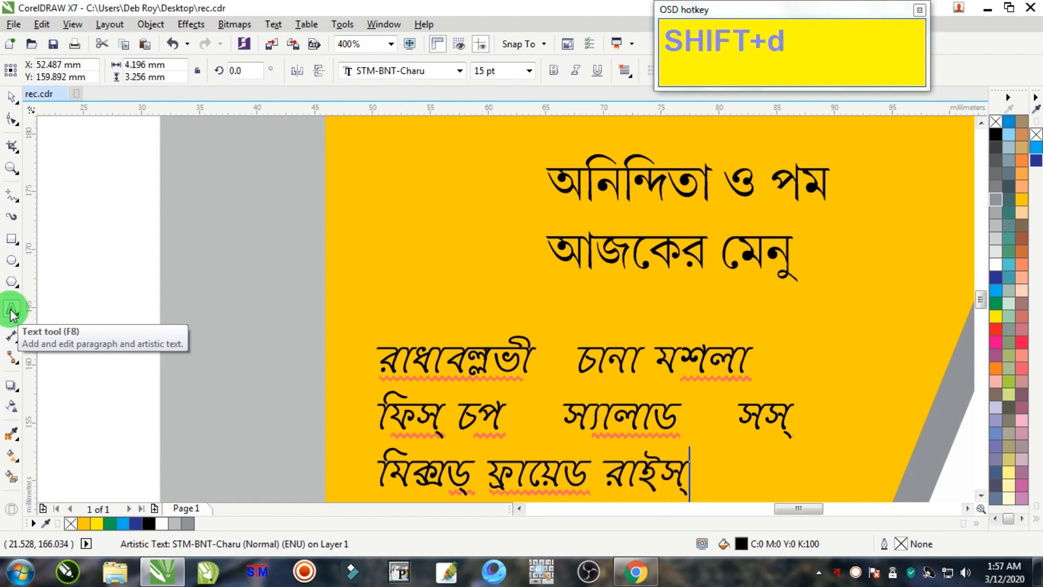
{"action": "key", "text": "Return"}
Add the dish lines "মটন কষা চাটনী" and "পাঁপড় সন্দেশ" to the list
{"action": "type", "text": "ম"}
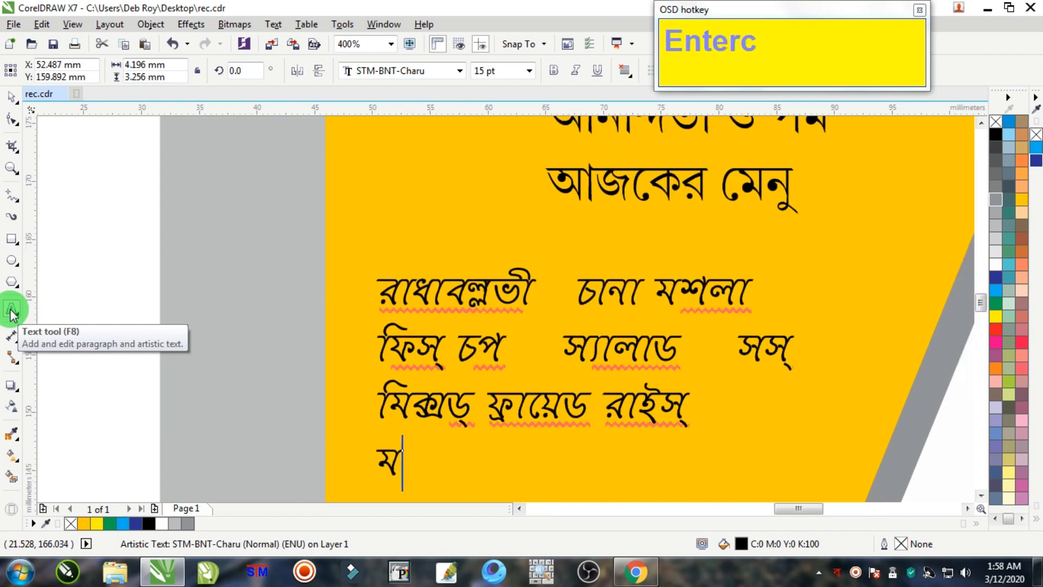
{"action": "type", "text": "টন কষা    চাটনী"}
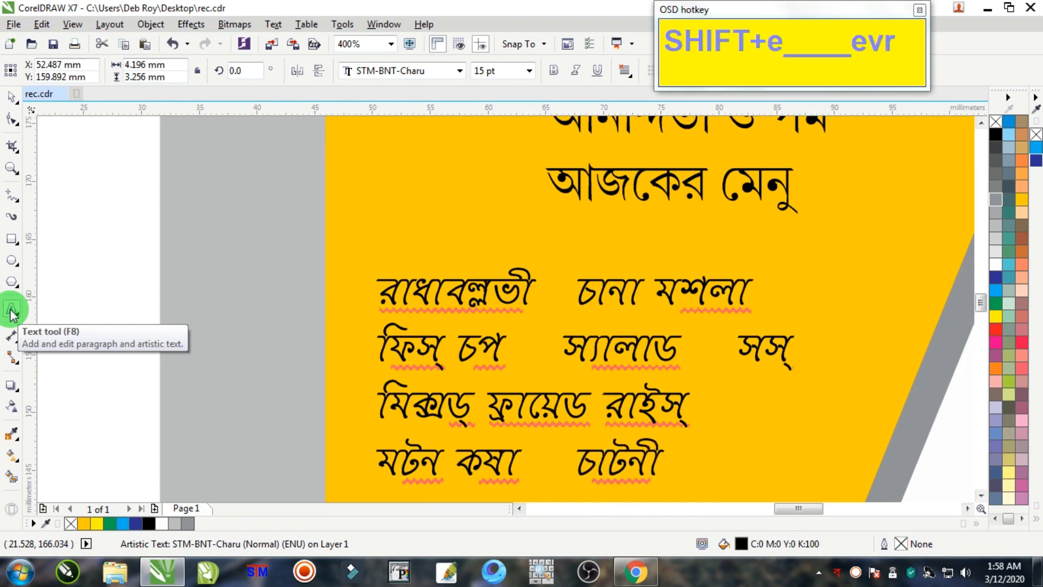
{"action": "key", "text": "Return"}
{"action": "type", "text": "পাঁপ"}
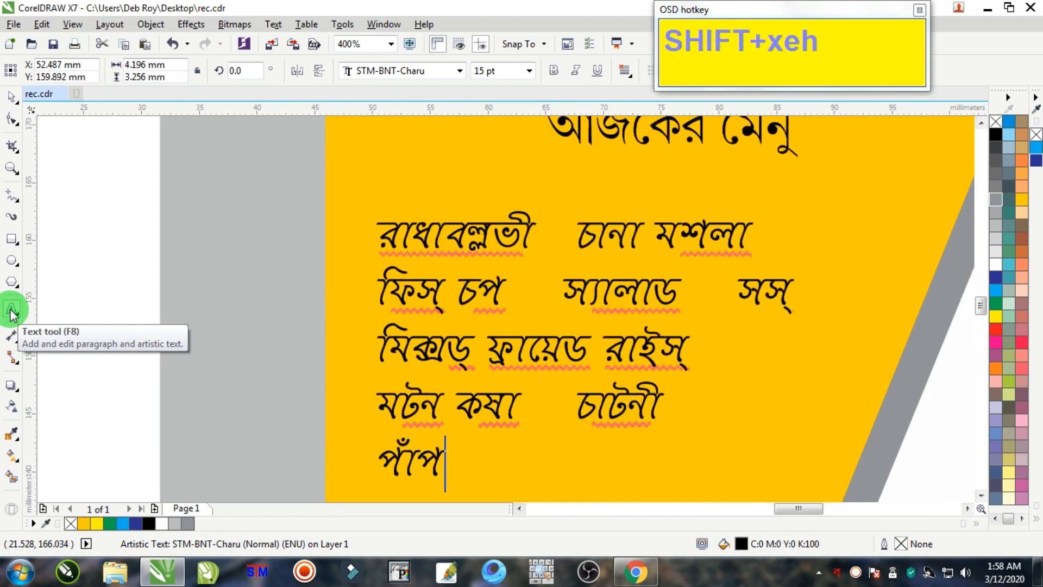
{"action": "type", "text": "ড়"}
{"action": "type", "text": "   সন্দেশ"}
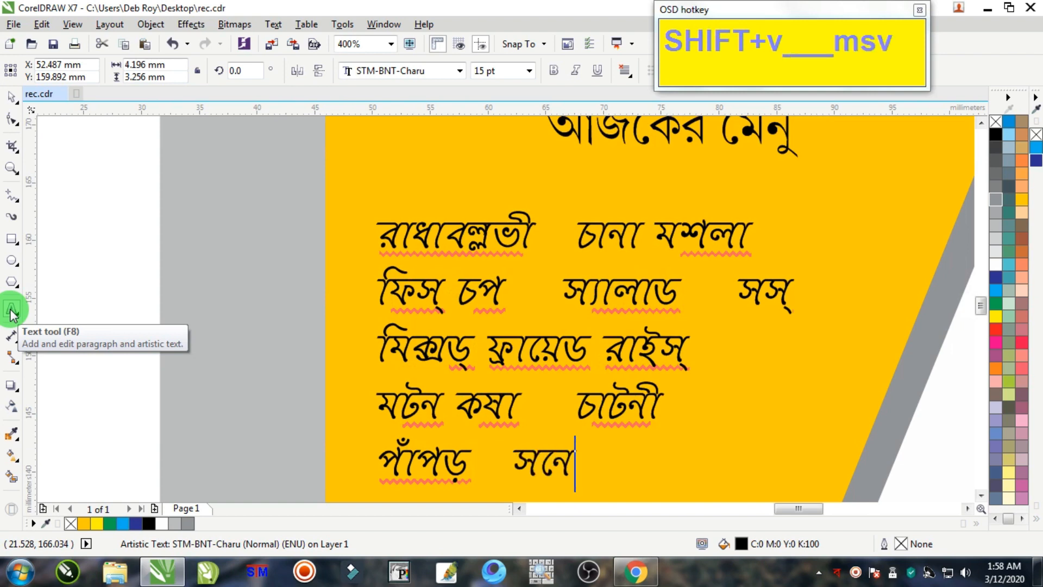
Finish the dish list with the lines "রসগোল্লা আইসক্রিম" and "হাজমোলা"
{"action": "key", "text": "Return"}
{"action": "type", "text": "রসগোল্লা"}
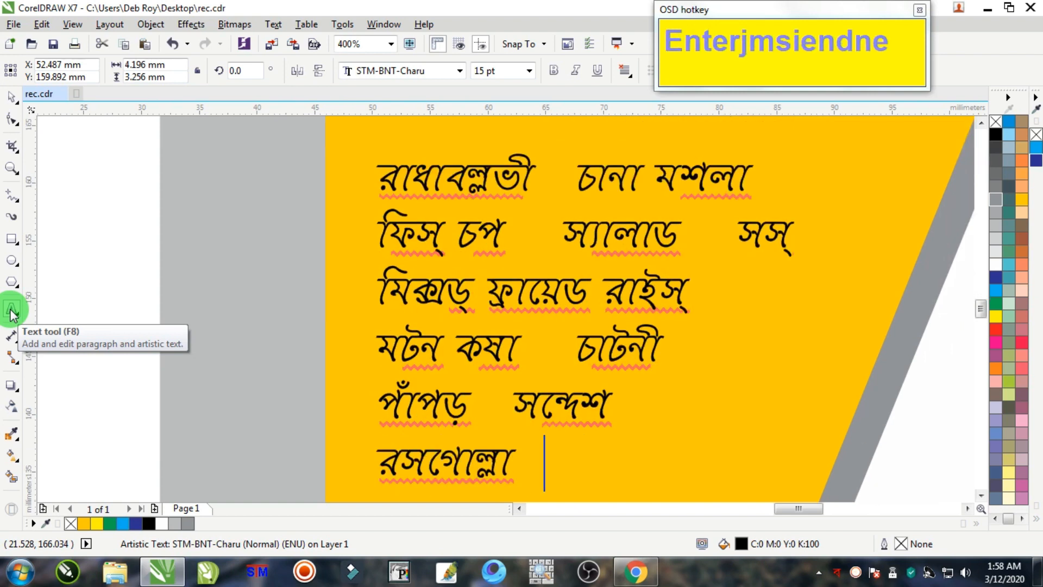
{"action": "type", "text": "অইসক্র"}
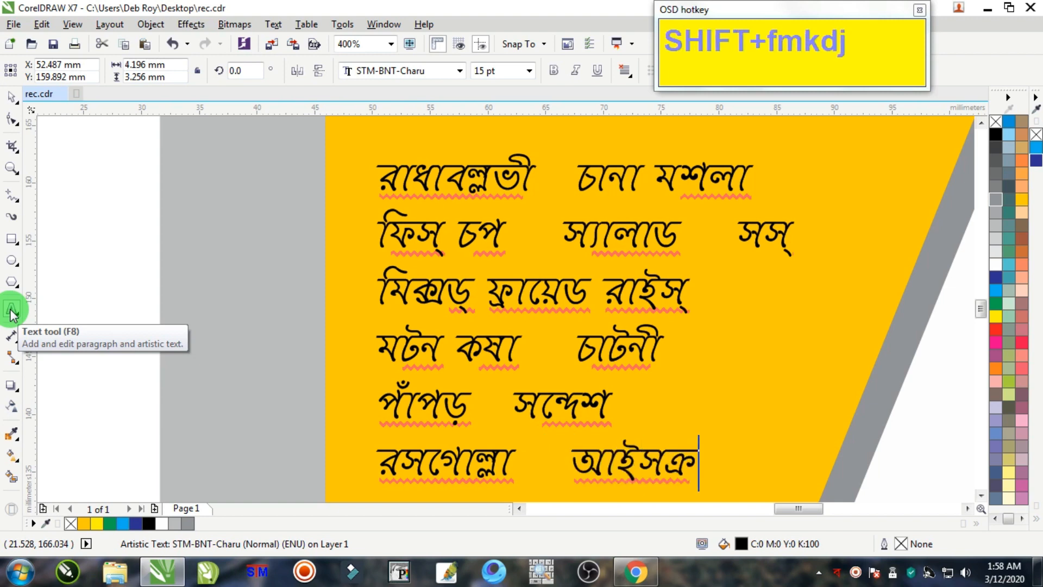
{"action": "key", "text": "BackSpace"}
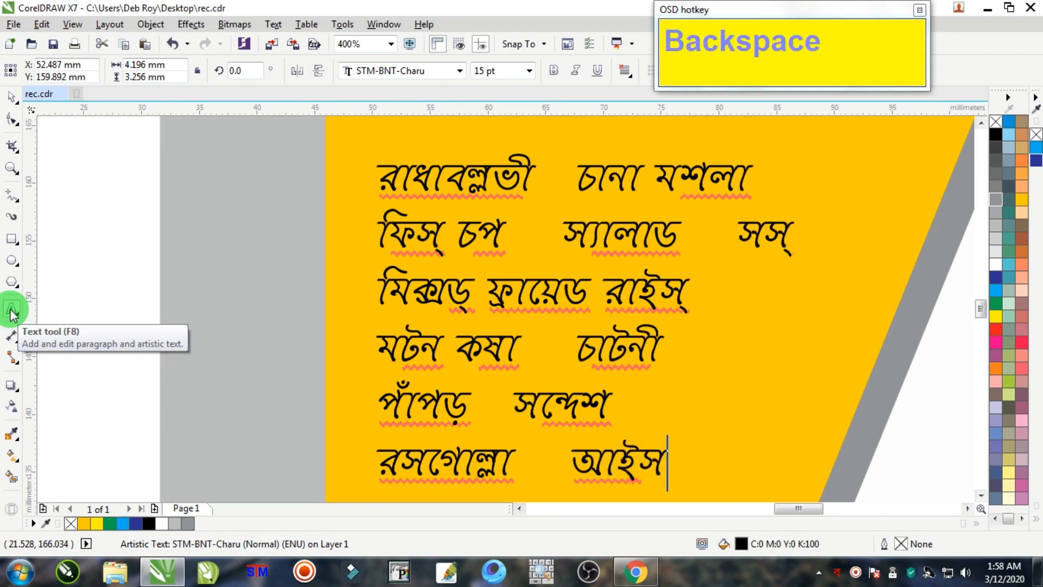
{"action": "type", "text": "ক্রিম"}
{"action": "key", "text": "Return"}
{"action": "type", "text": "হাজমে"}
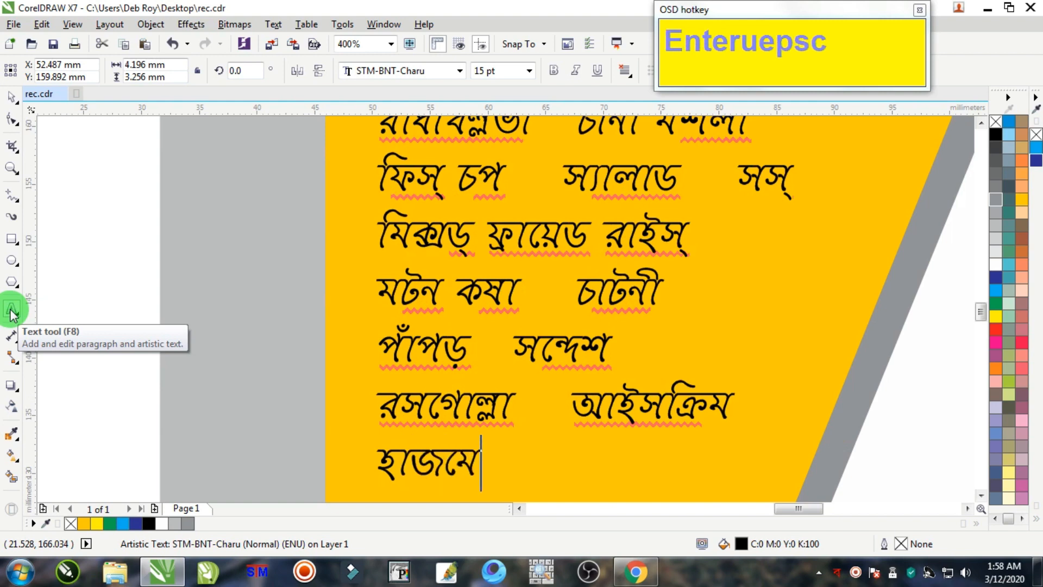
{"action": "scroll", "coordinate": [82, 181], "scroll_direction": "down", "scroll_amount": 2}
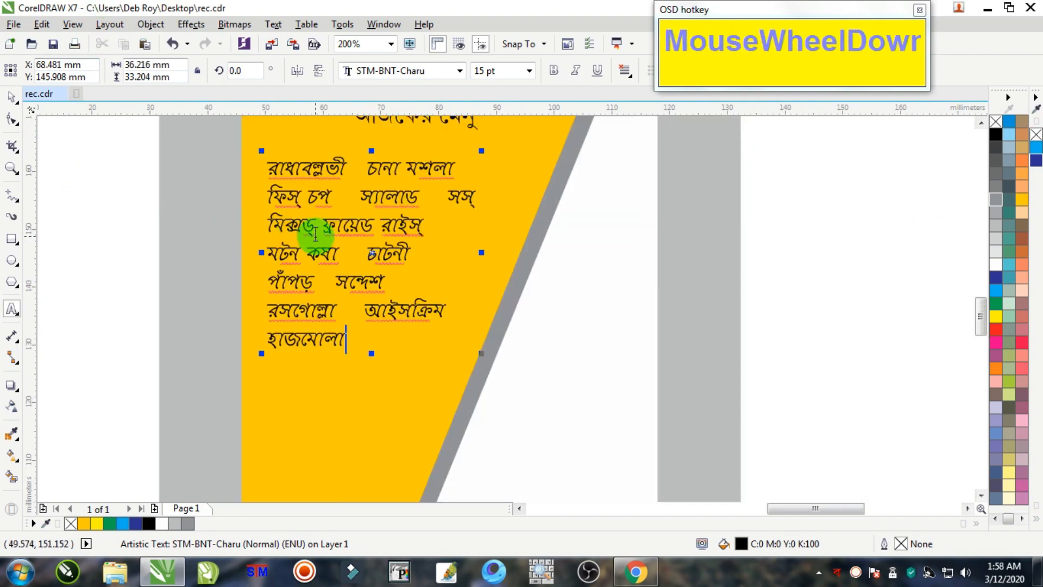
Make the dish list red and bold, and enlarge it proportionally to about 17.7 pt, about 43 mm wide
{"action": "left_click", "coordinate": [10, 100]}
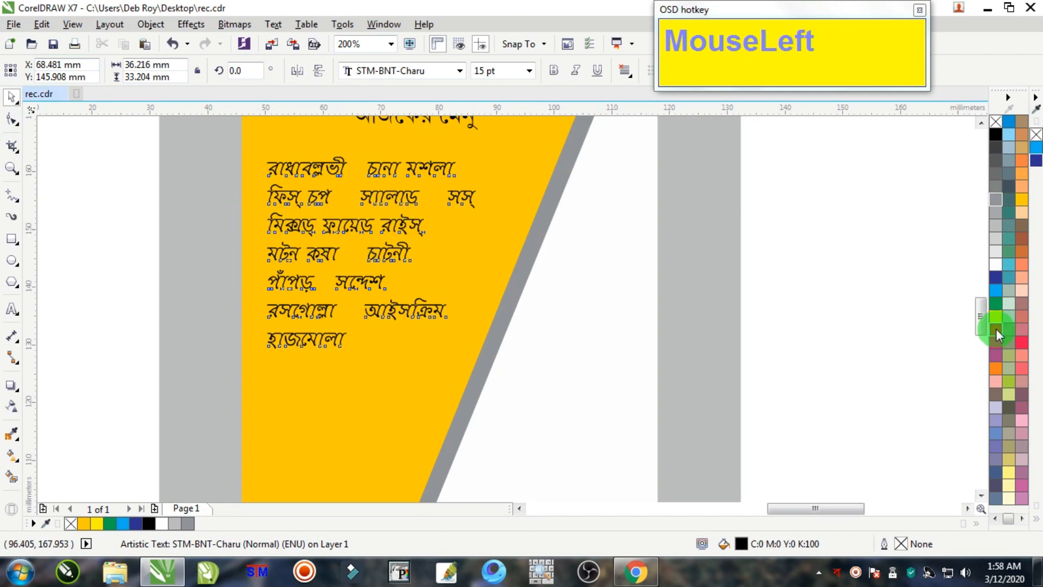
{"action": "left_click", "coordinate": [996, 330]}
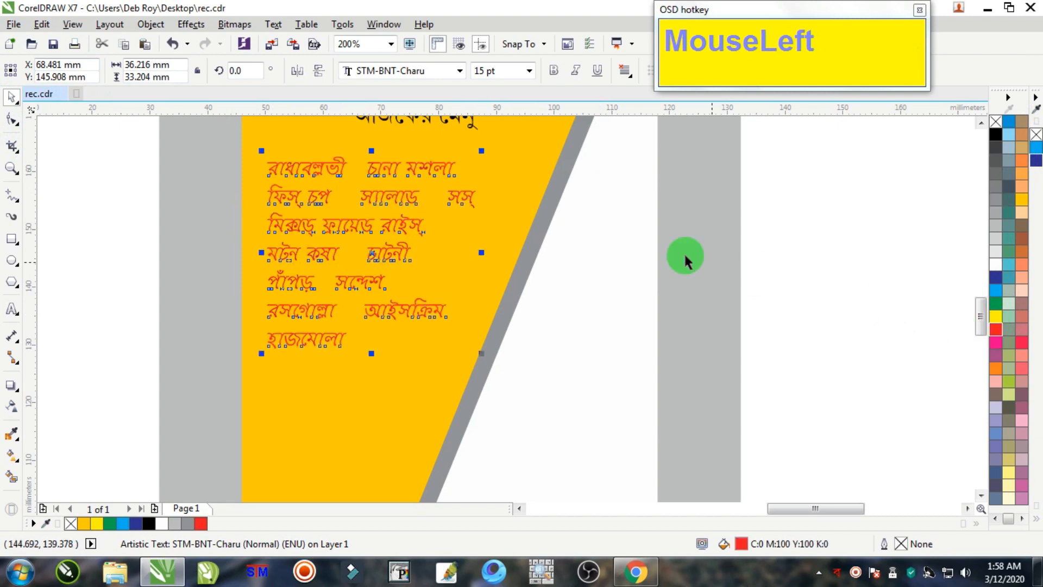
{"action": "left_click", "coordinate": [554, 71]}
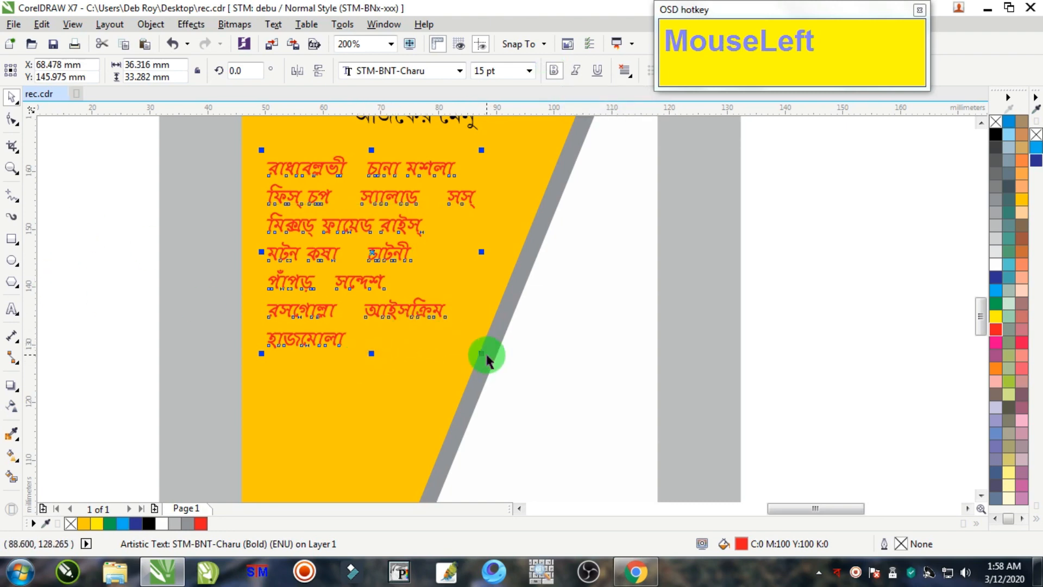
{"action": "left_click_drag", "start_coordinate": [483, 354], "coordinate": [521, 428]}
{"action": "scroll", "coordinate": [353, 349], "scroll_direction": "down", "scroll_amount": 2}
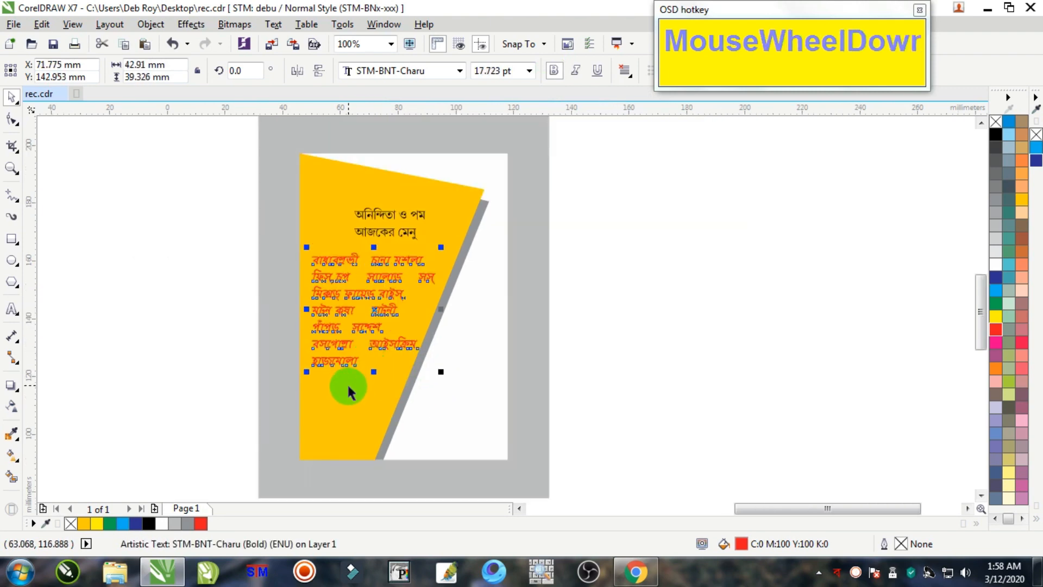
Move the rose picture onto the lower part of the yellow-orange shape and bring it to the front
{"action": "scroll", "coordinate": [347, 373], "scroll_direction": "down", "scroll_amount": 4}
{"action": "left_click_drag", "start_coordinate": [51, 341], "coordinate": [334, 337]}
{"action": "scroll", "coordinate": [357, 385], "scroll_direction": "up", "scroll_amount": 6}
{"action": "key", "text": "ctrl+Home"}
Try to align the rose picture with the bottom edge of the white card
{"action": "left_click", "coordinate": [536, 399], "text": "shift"}
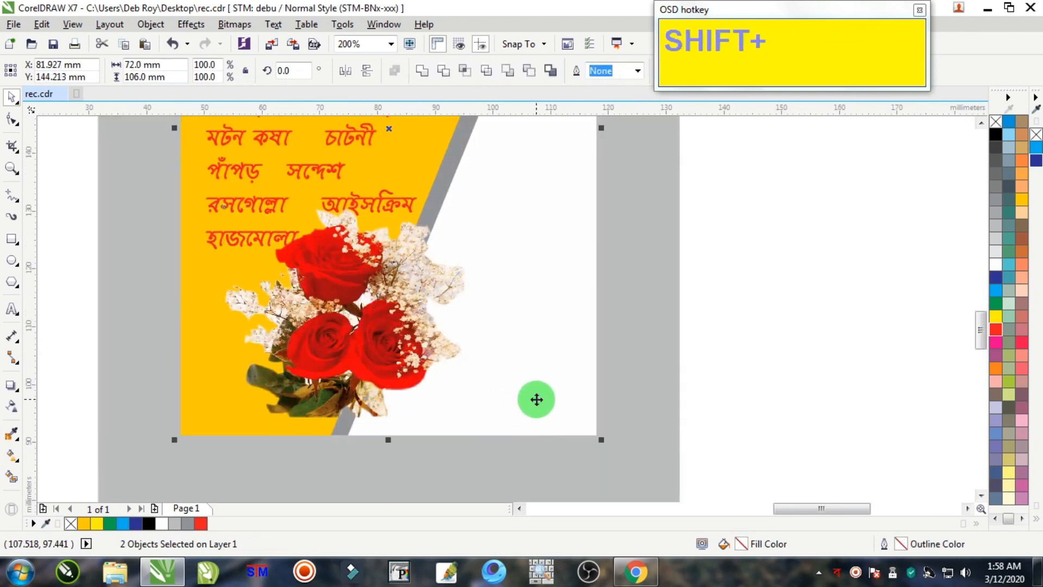
{"action": "key", "text": "b"}
{"action": "left_click", "coordinate": [858, 319]}
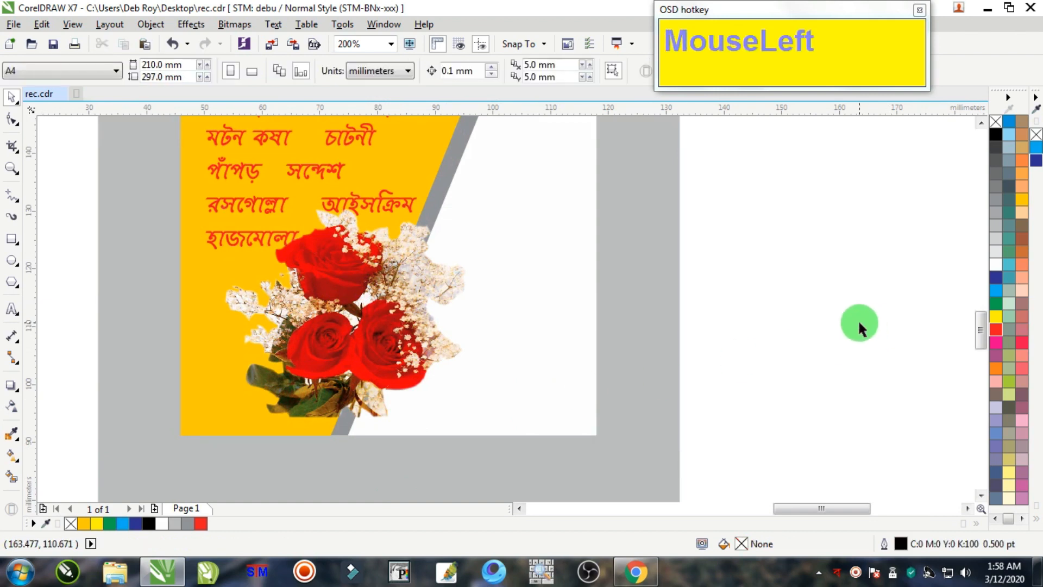
Switch the Bengali input off and align the rose picture with the bottom edge of the white card
{"action": "key", "text": "F5"}
{"action": "key", "text": "Delete"}
{"action": "left_click", "coordinate": [418, 329]}
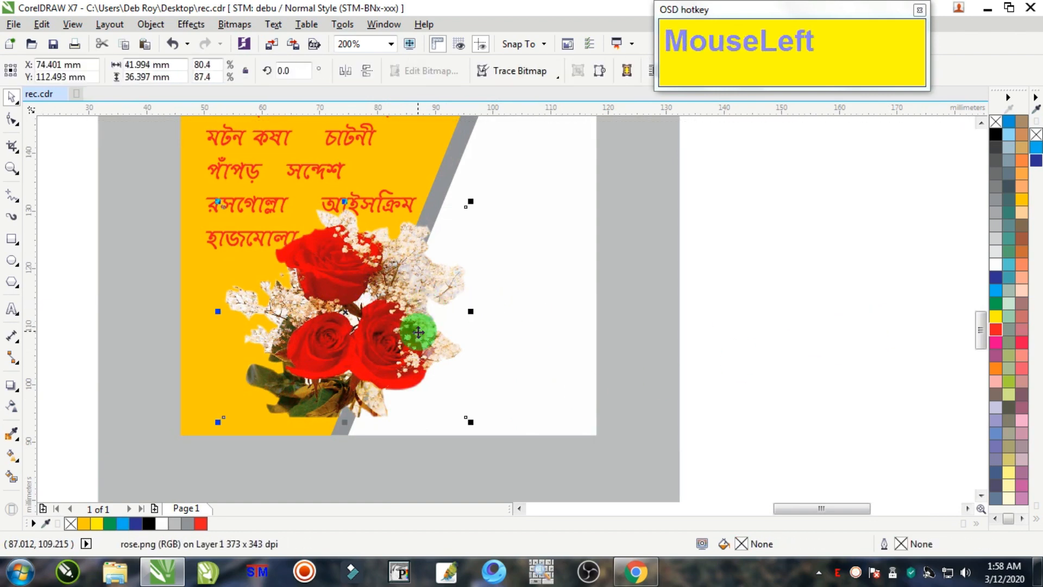
{"action": "left_click", "coordinate": [562, 338], "text": "shift"}
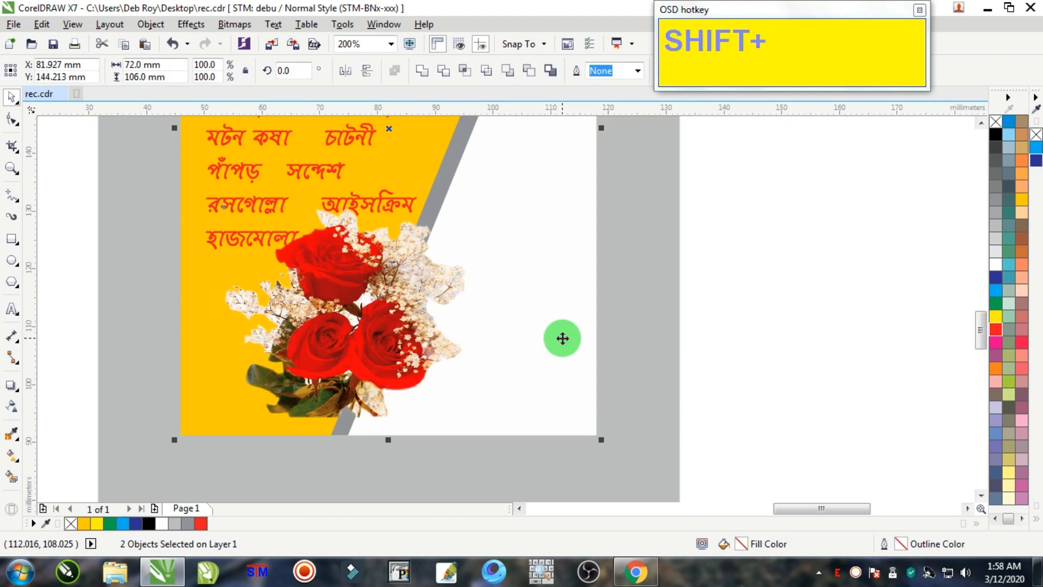
{"action": "key", "text": "b"}
{"action": "left_click", "coordinate": [712, 312]}
Nudge the rose picture about 4.8 mm left along the card's bottom edge
{"action": "left_click", "coordinate": [327, 337]}
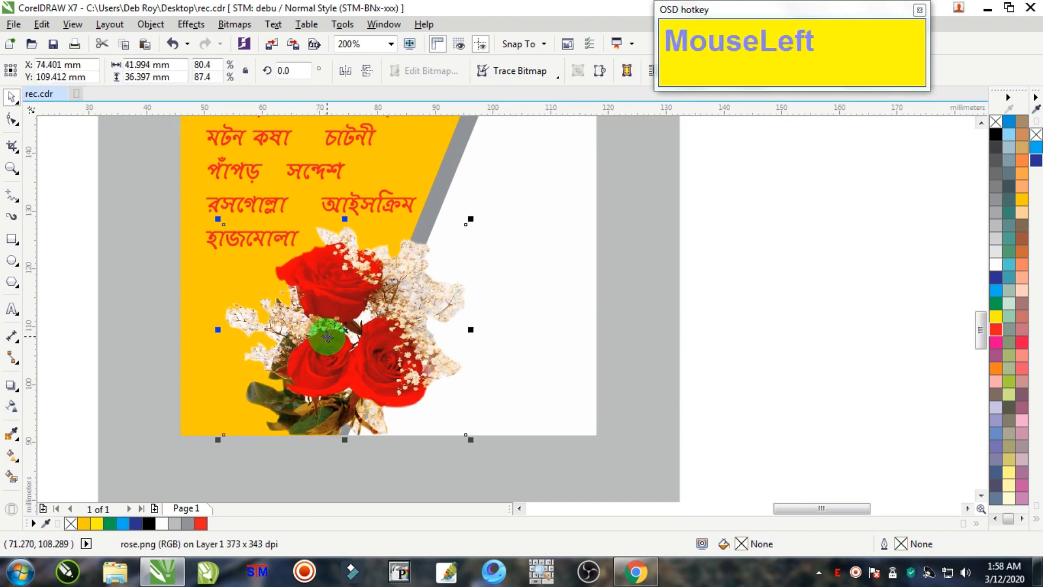
{"action": "key", "text": "Left"}
{"action": "key", "text": "Left"}
{"action": "key", "text": "Left"}
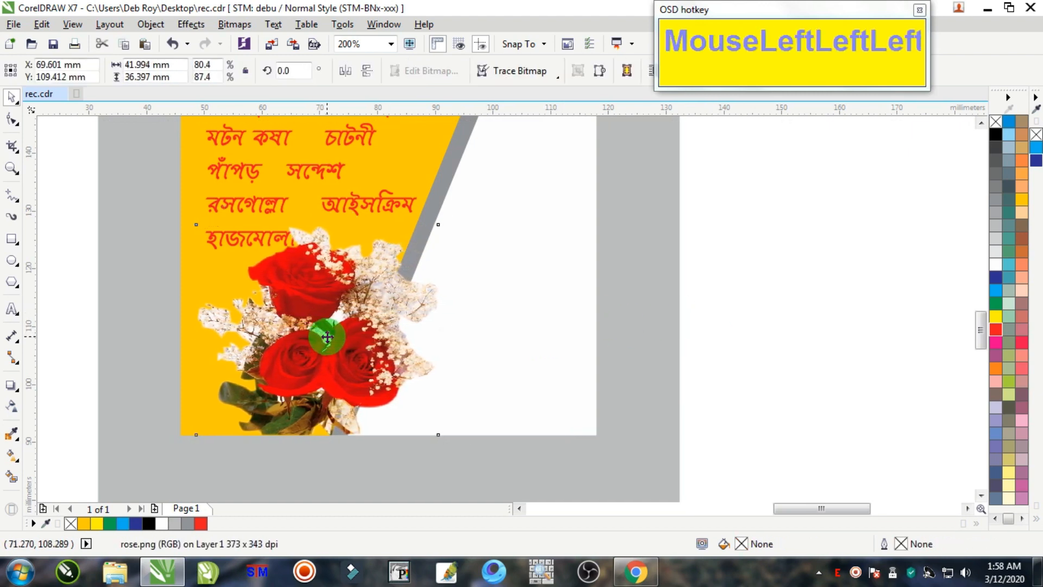
{"action": "left_click", "coordinate": [666, 328]}
Tighten the dish list's line spacing to a block height of about 35.5 mm and shift the list slightly up, clear of the roses
{"action": "scroll", "coordinate": [665, 318], "scroll_direction": "down", "scroll_amount": 3}
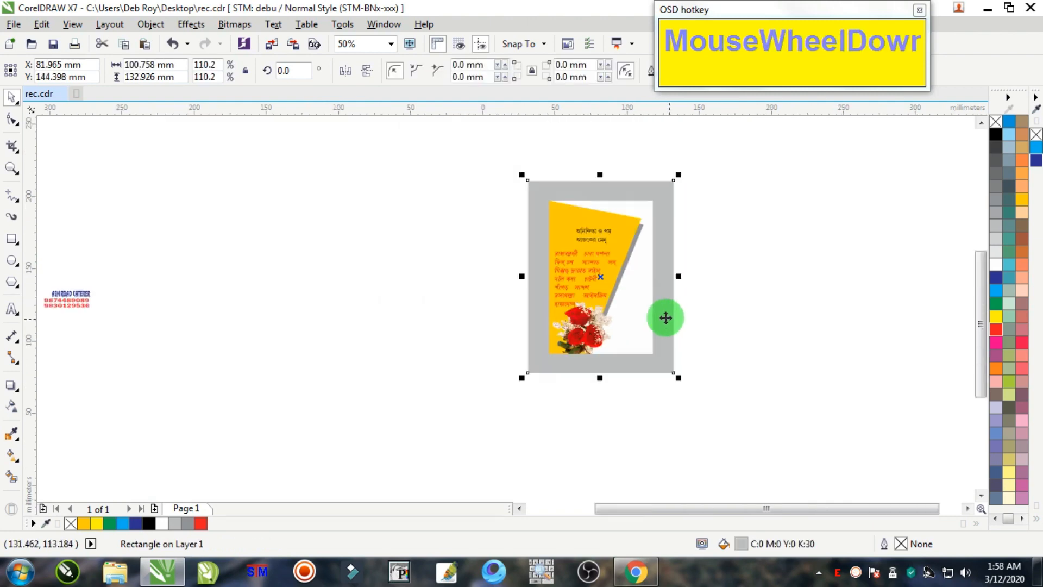
{"action": "scroll", "coordinate": [610, 269], "scroll_direction": "up", "scroll_amount": 2}
{"action": "left_click", "coordinate": [869, 239]}
{"action": "scroll", "coordinate": [569, 299], "scroll_direction": "up", "scroll_amount": 2}
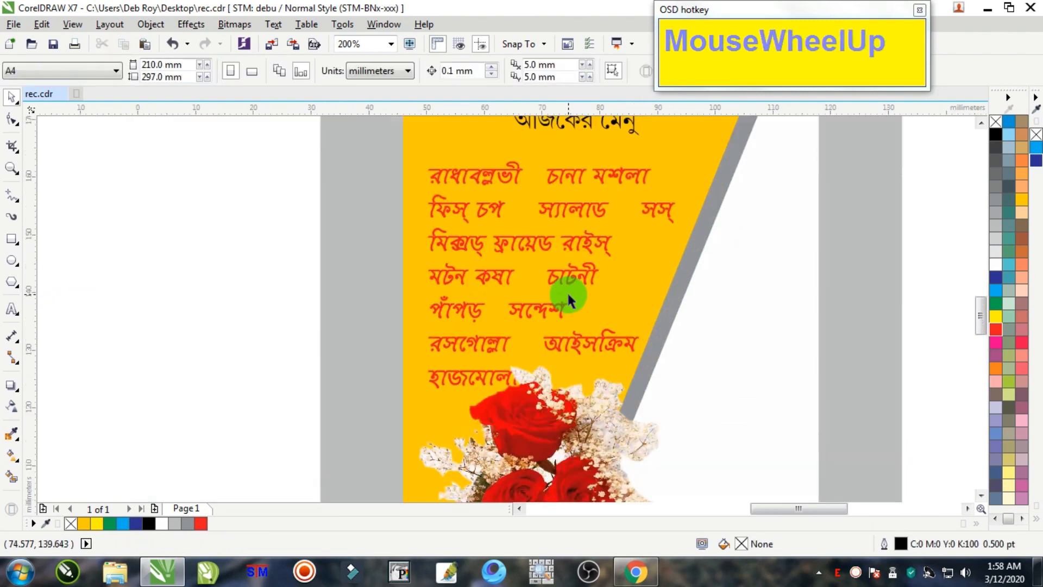
{"action": "left_click", "coordinate": [551, 301]}
{"action": "left_click", "coordinate": [11, 120]}
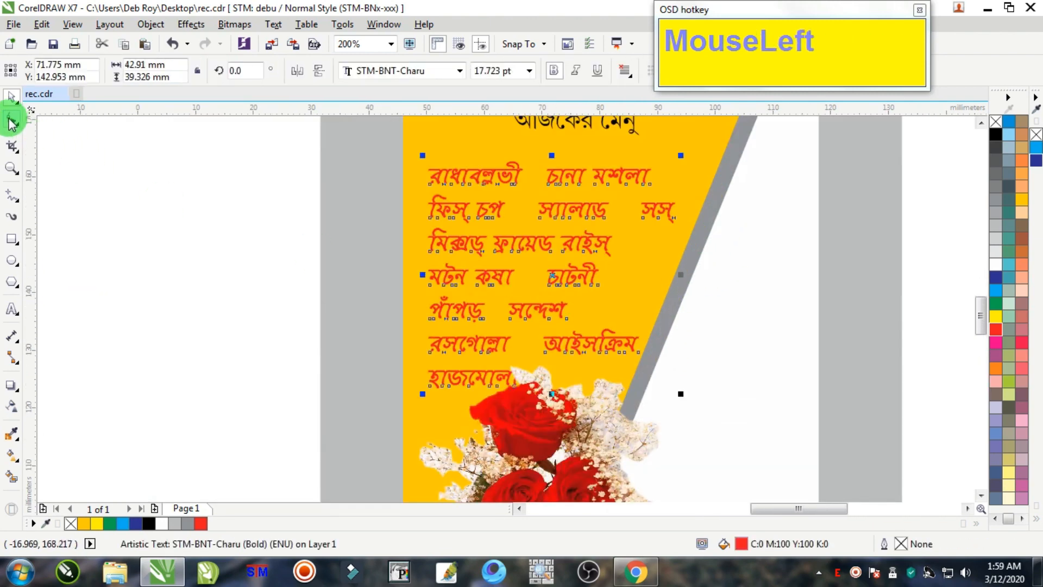
{"action": "left_click_drag", "start_coordinate": [422, 394], "coordinate": [488, 337]}
{"action": "left_click", "coordinate": [13, 97]}
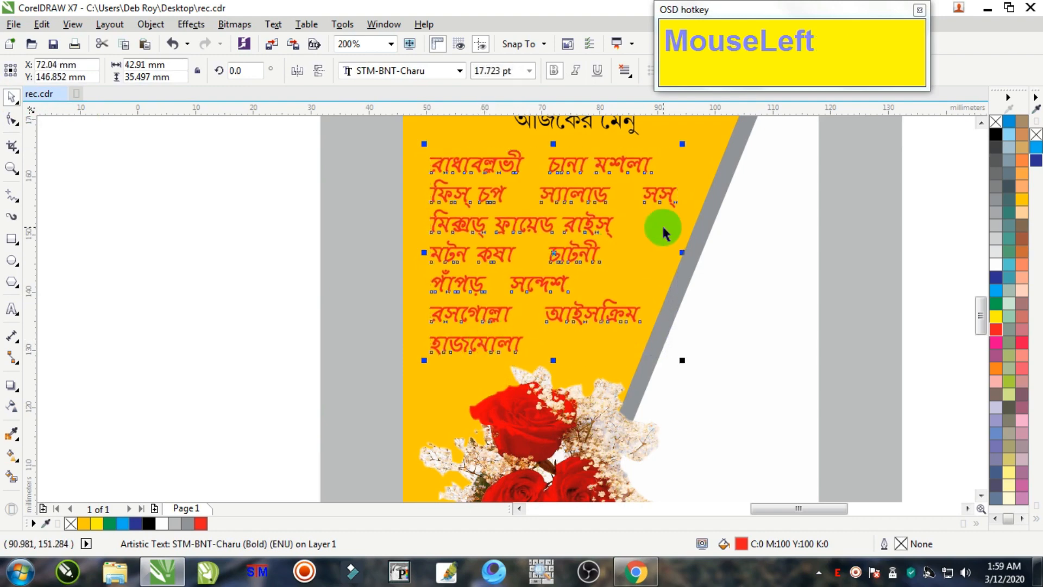
Move the two-line heading off the card to the empty area on its left, and select the dish list
{"action": "scroll", "coordinate": [617, 244], "scroll_direction": "down", "scroll_amount": 3}
{"action": "scroll", "coordinate": [540, 176], "scroll_direction": "up", "scroll_amount": 2}
{"action": "left_click_drag", "start_coordinate": [372, 161], "coordinate": [685, 221]}
{"action": "left_click", "coordinate": [576, 209]}
{"action": "left_click_drag", "start_coordinate": [575, 209], "coordinate": [383, 186]}
{"action": "left_click", "coordinate": [572, 235]}
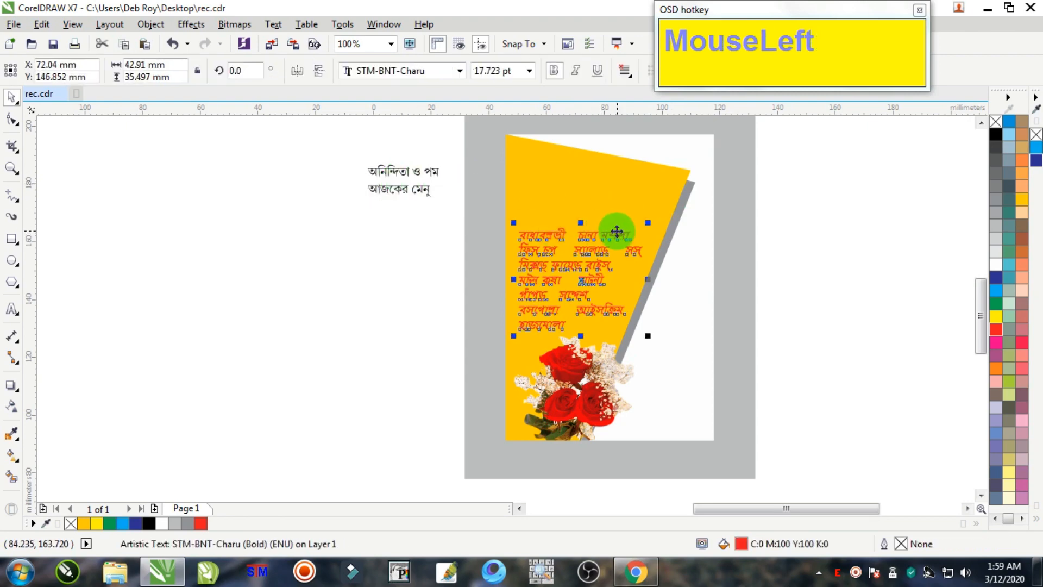
Stretch the dish list upward to a height of about 39.9 mm and widen it slightly to about 44 mm
{"action": "left_click_drag", "start_coordinate": [580, 221], "coordinate": [597, 208]}
{"action": "scroll", "coordinate": [566, 272], "scroll_direction": "up", "scroll_amount": 2}
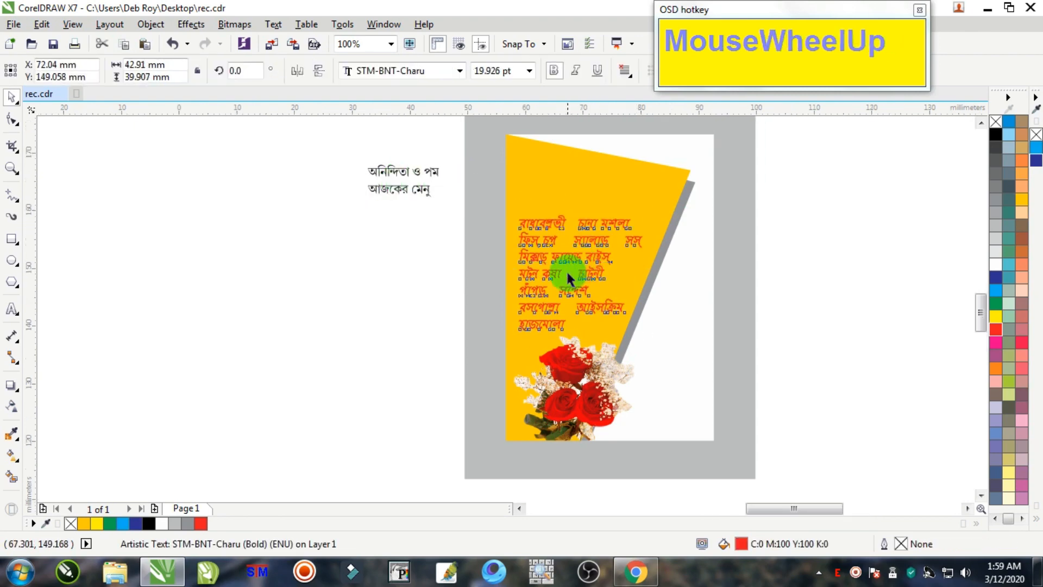
{"action": "scroll", "coordinate": [601, 270], "scroll_direction": "down", "scroll_amount": 1}
{"action": "left_click_drag", "start_coordinate": [723, 273], "coordinate": [728, 272]}
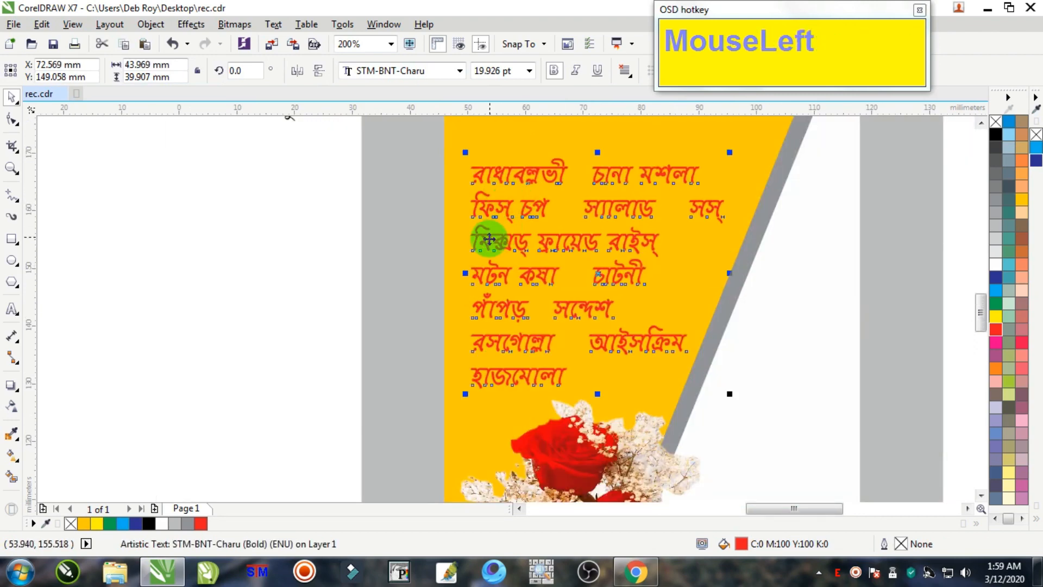
{"action": "left_click", "coordinate": [253, 222]}
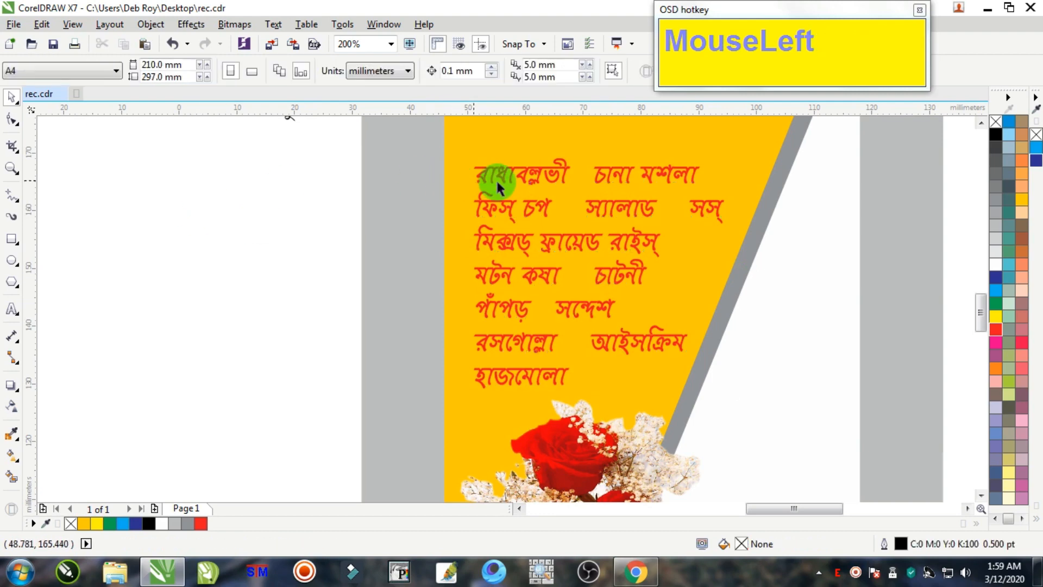
Draw a circular bullet about 1.65 mm across before the first dish, filled dark blue with no outline
{"action": "scroll", "coordinate": [514, 175], "scroll_direction": "up", "scroll_amount": 1}
{"action": "left_click", "coordinate": [12, 261]}
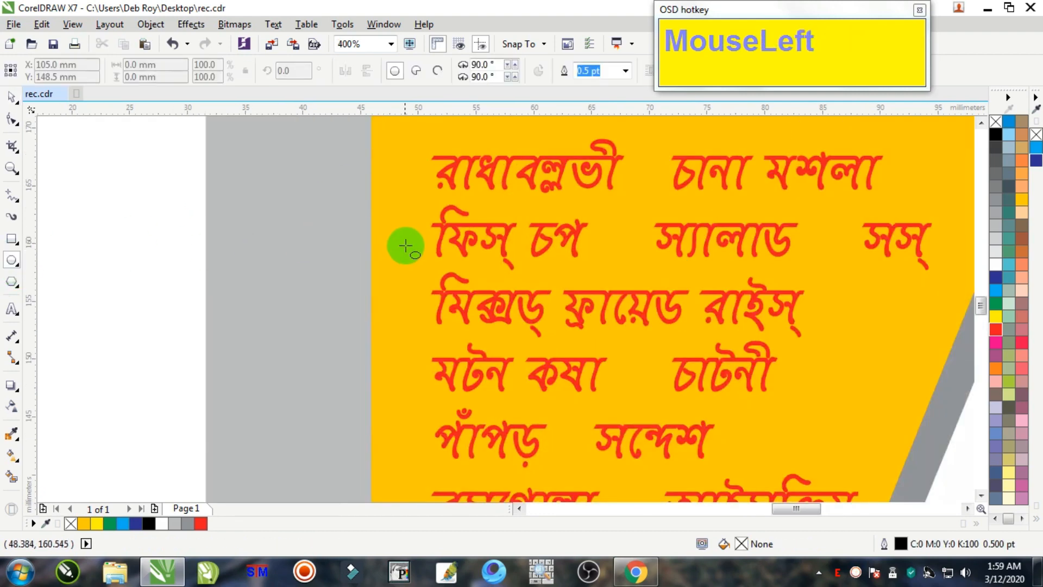
{"action": "scroll", "coordinate": [418, 171], "scroll_direction": "up", "scroll_amount": 1}
{"action": "left_click_drag", "start_coordinate": [372, 147], "coordinate": [419, 194], "text": "ctrl"}
{"action": "left_click", "coordinate": [999, 275]}
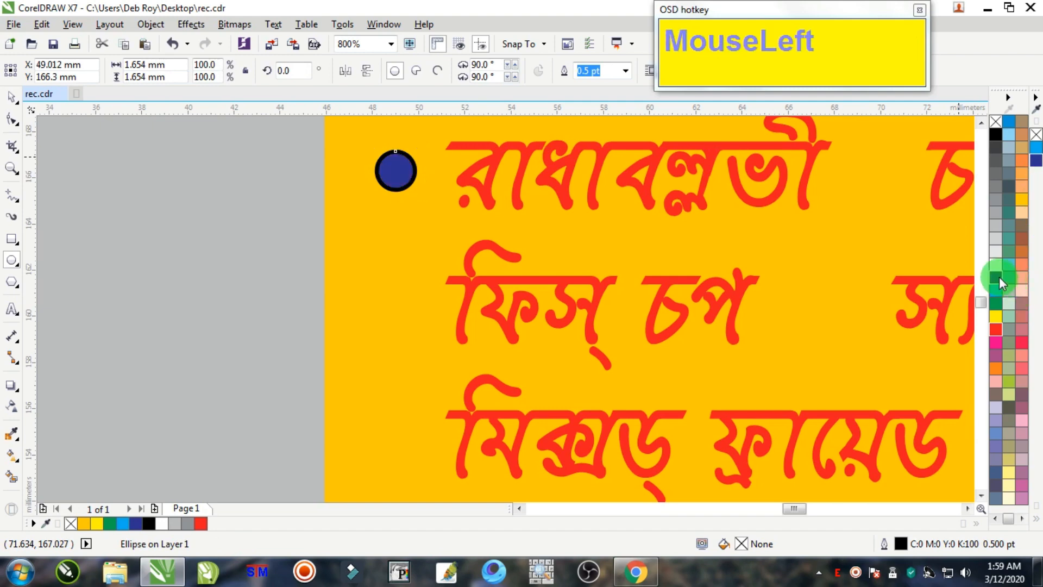
{"action": "right_click", "coordinate": [996, 121]}
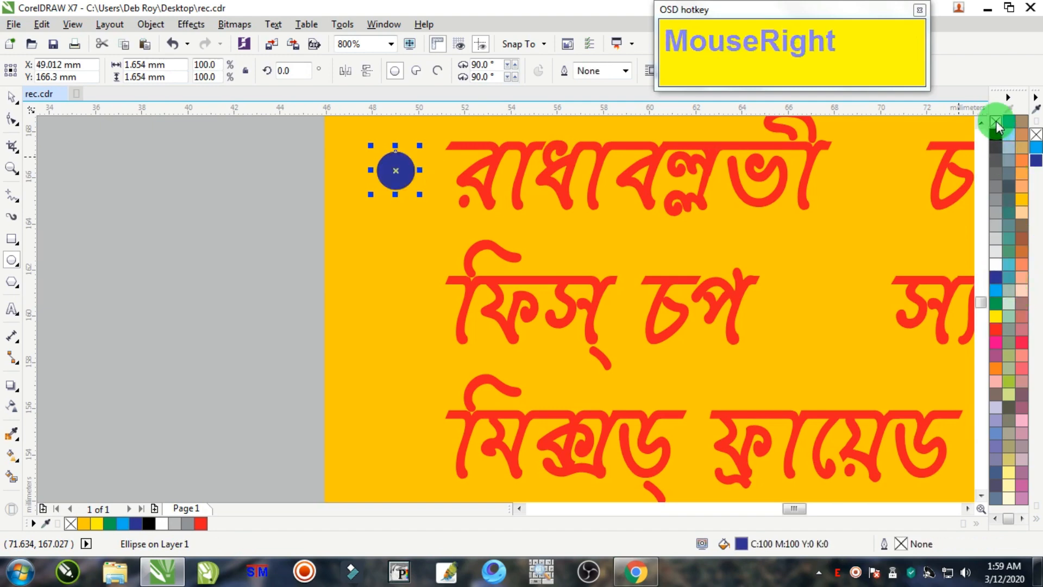
Copy the blue bullet into the gaps of the first, second and fourth dish lines and to the start of the third line
{"action": "left_click", "coordinate": [12, 103]}
{"action": "scroll", "coordinate": [489, 290], "scroll_direction": "down", "scroll_amount": 2}
{"action": "scroll", "coordinate": [569, 256], "scroll_direction": "up", "scroll_amount": 1}
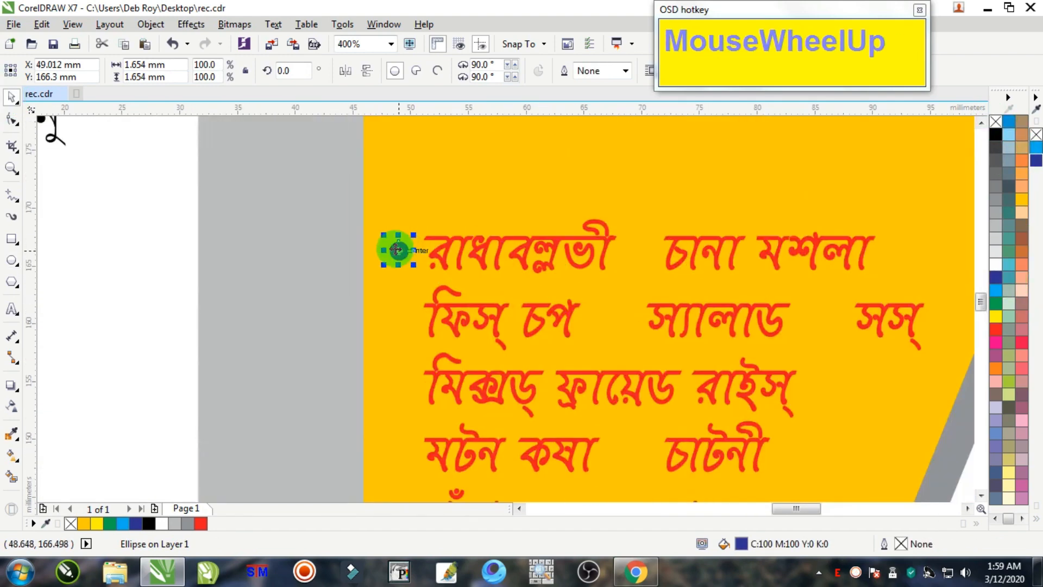
{"action": "left_click_drag", "start_coordinate": [397, 250], "coordinate": [397, 390]}
{"action": "right_click", "coordinate": [641, 252]}
{"action": "right_click", "coordinate": [614, 321]}
{"action": "right_click", "coordinate": [821, 319]}
{"action": "right_click", "coordinate": [632, 455]}
{"action": "right_click", "coordinate": [397, 390]}
Copy the bullet to the starts of the fourth and fifth dish lines and into the gaps of the fifth and sixth lines
{"action": "scroll", "coordinate": [397, 390], "scroll_direction": "down", "scroll_amount": 2}
{"action": "scroll", "coordinate": [458, 423], "scroll_direction": "up", "scroll_amount": 2}
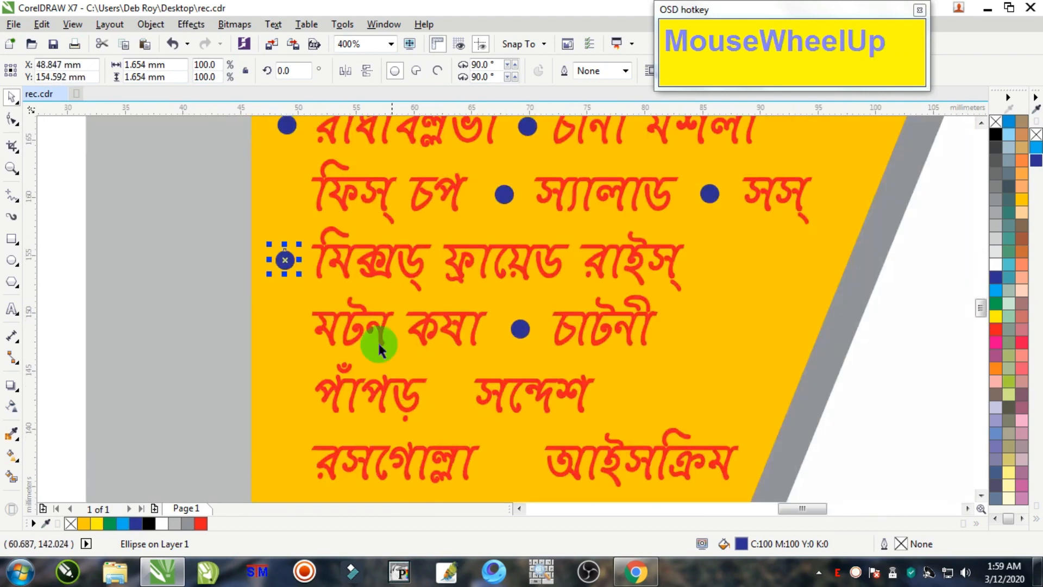
{"action": "left_click_drag", "start_coordinate": [285, 264], "coordinate": [510, 461]}
{"action": "right_click", "coordinate": [288, 326]}
{"action": "right_click", "coordinate": [289, 395]}
{"action": "right_click", "coordinate": [453, 399]}
{"action": "right_click", "coordinate": [510, 461]}
Add copies of the bullet at the start of the last dish line and at the start of the second line
{"action": "scroll", "coordinate": [510, 462], "scroll_direction": "down", "scroll_amount": 3}
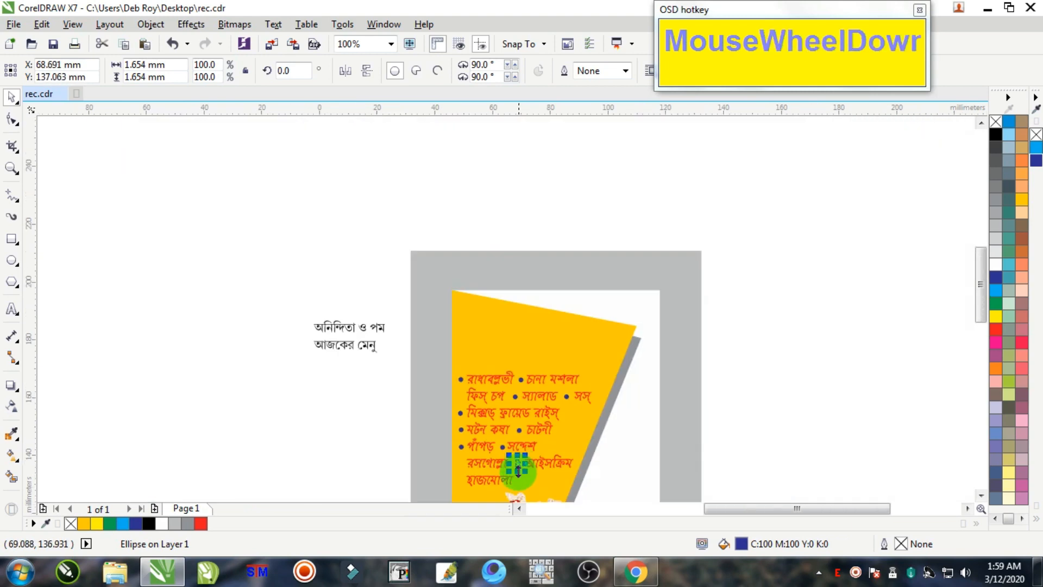
{"action": "left_click", "coordinate": [981, 496]}
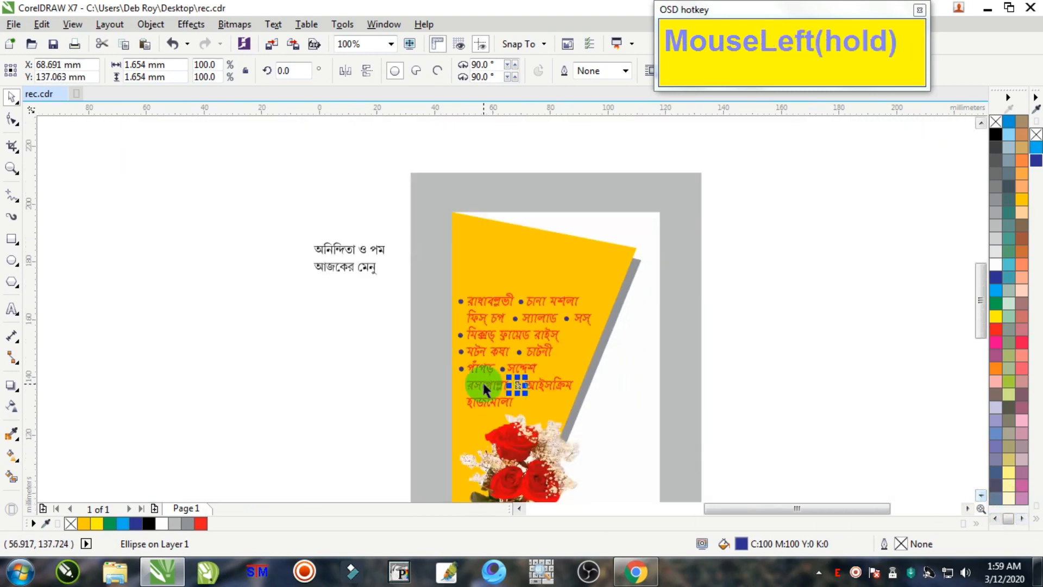
{"action": "scroll", "coordinate": [559, 390], "scroll_direction": "up", "scroll_amount": 3}
{"action": "left_click_drag", "start_coordinate": [591, 375], "coordinate": [368, 444]}
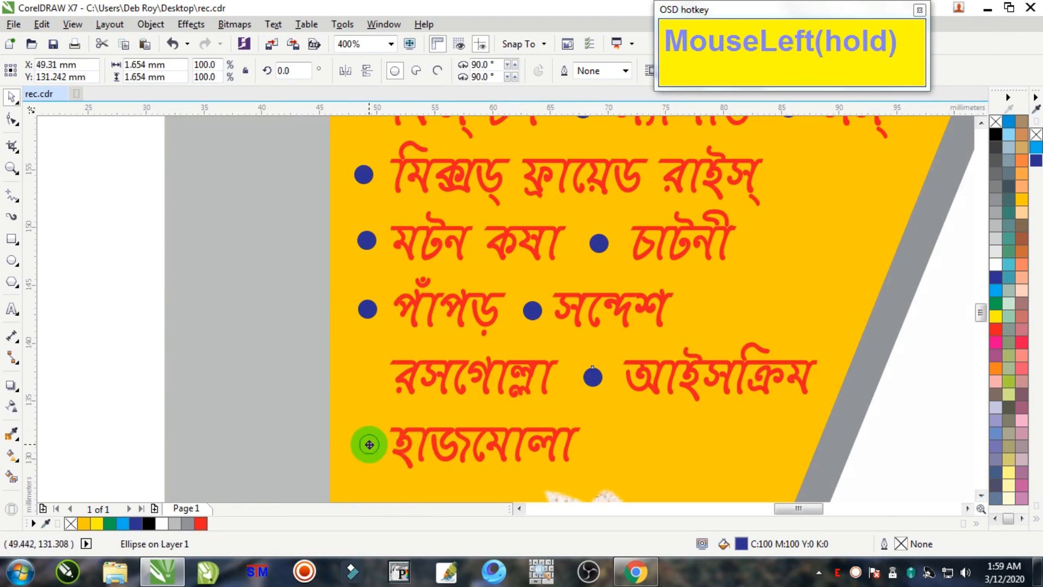
{"action": "right_click", "coordinate": [368, 442]}
{"action": "scroll", "coordinate": [358, 429], "scroll_direction": "down", "scroll_amount": 1}
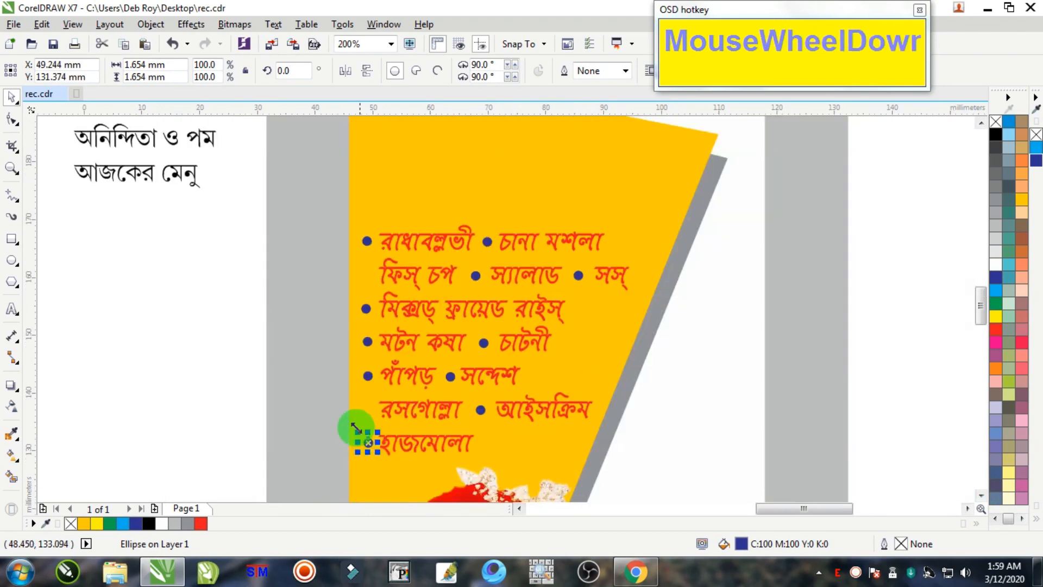
{"action": "left_click", "coordinate": [194, 318]}
{"action": "scroll", "coordinate": [358, 295], "scroll_direction": "up", "scroll_amount": 1}
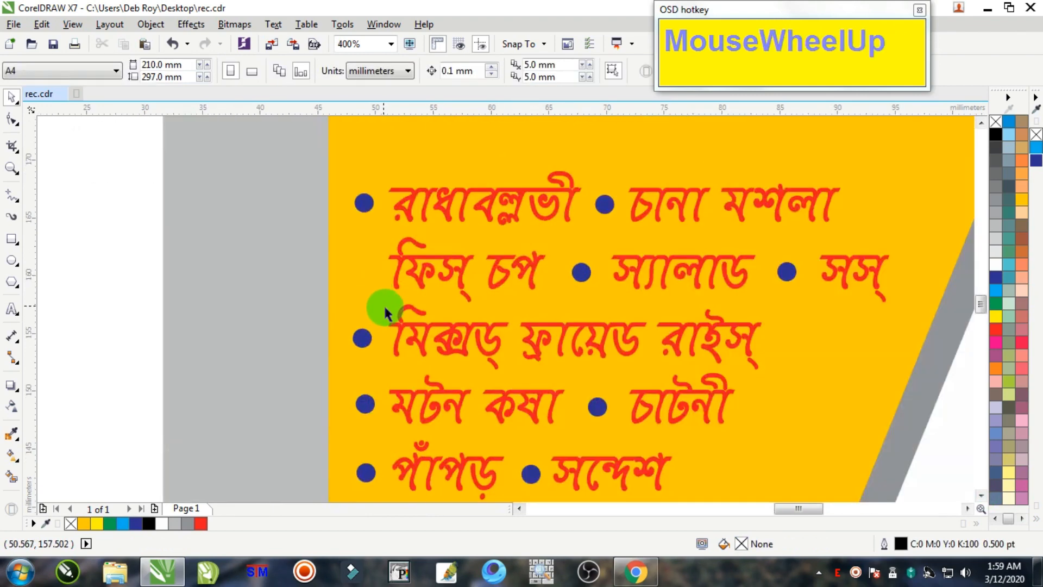
{"action": "left_click_drag", "start_coordinate": [367, 343], "coordinate": [365, 265]}
{"action": "right_click", "coordinate": [365, 265]}
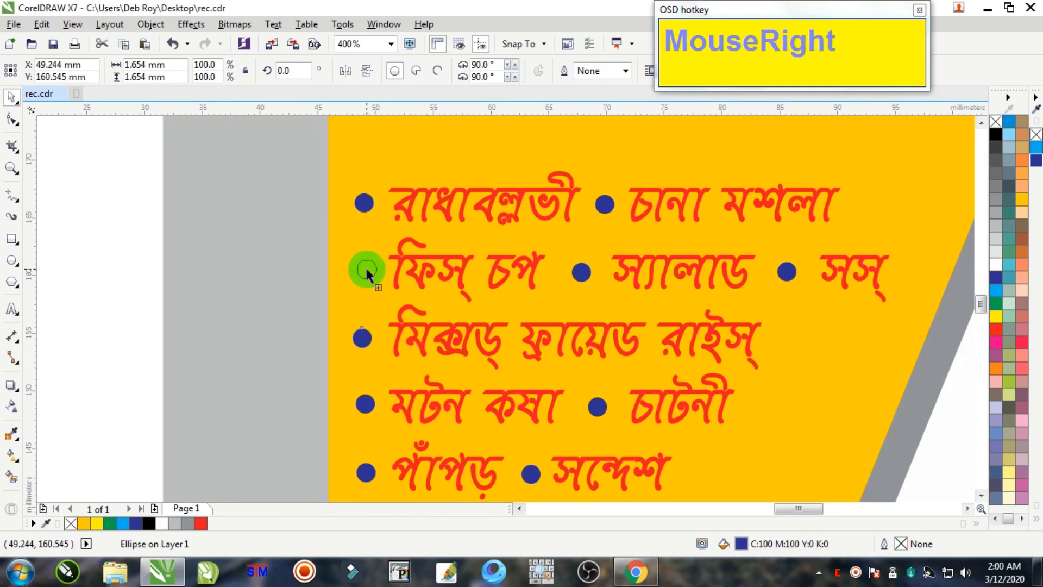
Try to move the six bullets at the line starts sideways to the left, and undo the move
{"action": "scroll", "coordinate": [361, 274], "scroll_direction": "down", "scroll_amount": 2}
{"action": "left_click", "coordinate": [271, 246]}
{"action": "left_click_drag", "start_coordinate": [278, 233], "coordinate": [376, 373]}
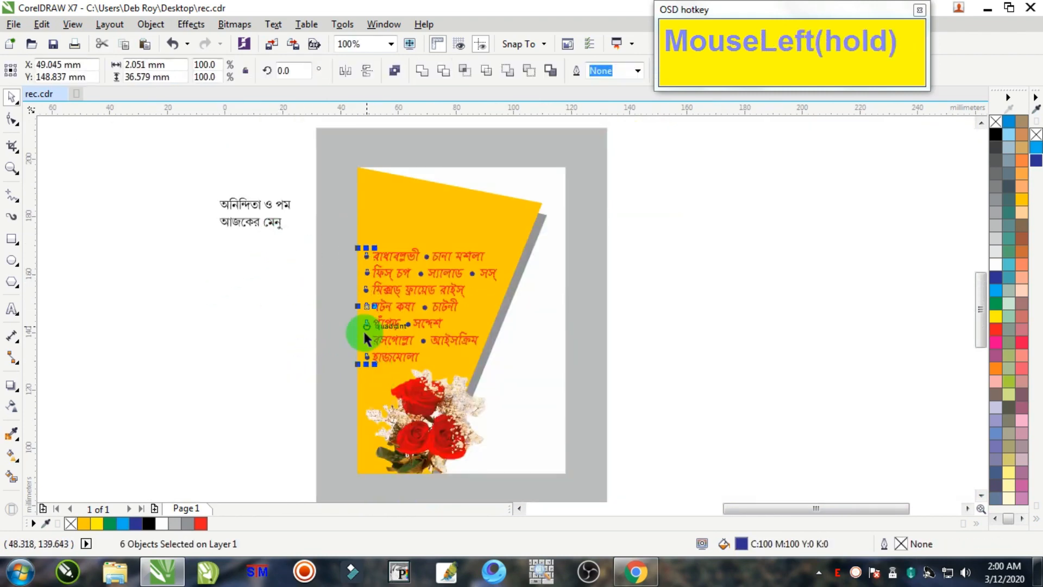
{"action": "scroll", "coordinate": [366, 326], "scroll_direction": "up", "scroll_amount": 1}
{"action": "left_click_drag", "start_coordinate": [370, 314], "coordinate": [310, 315]}
{"action": "key", "text": "ctrl+z"}
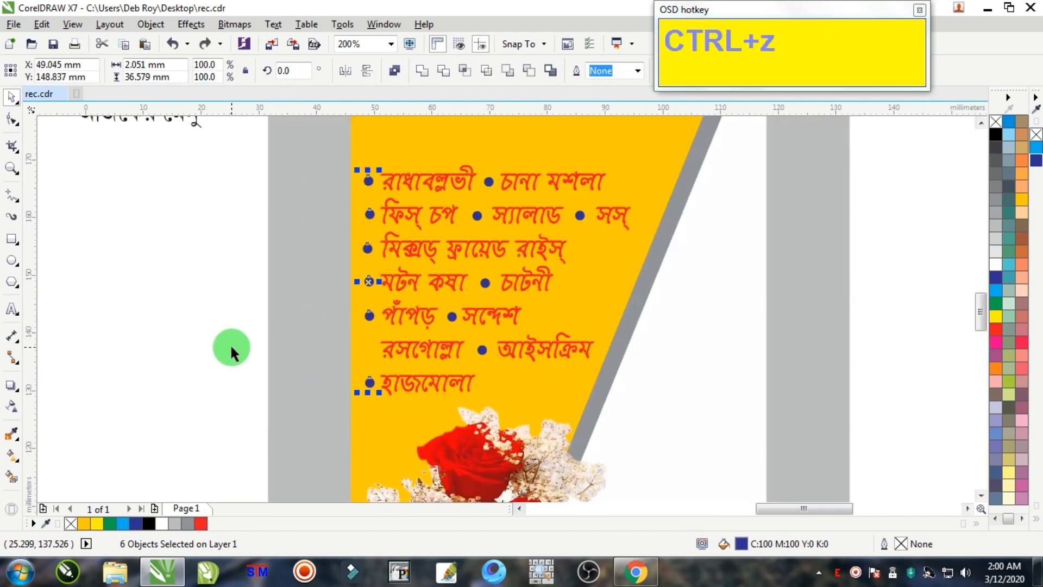
Copy the last line's bullet up to the start of the sixth dish line
{"action": "left_click", "coordinate": [235, 347]}
{"action": "scroll", "coordinate": [388, 379], "scroll_direction": "up", "scroll_amount": 1}
{"action": "left_click_drag", "start_coordinate": [343, 390], "coordinate": [344, 325]}
{"action": "right_click", "coordinate": [344, 324]}
{"action": "scroll", "coordinate": [291, 285], "scroll_direction": "down", "scroll_amount": 1}
{"action": "left_click", "coordinate": [179, 158]}
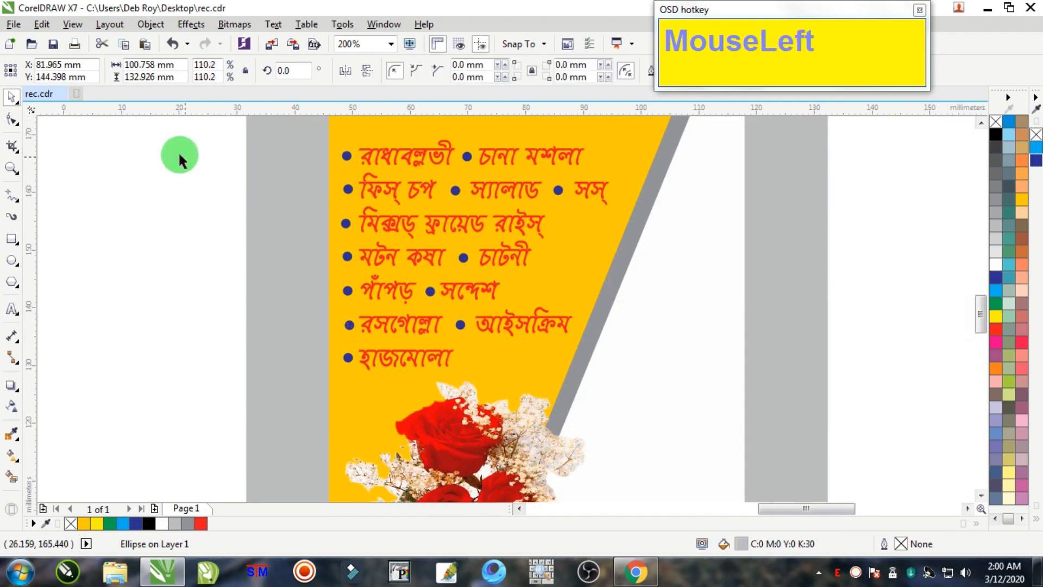
Align the seven bullets at the line starts on a common vertical centre line
{"action": "left_click_drag", "start_coordinate": [221, 143], "coordinate": [360, 374]}
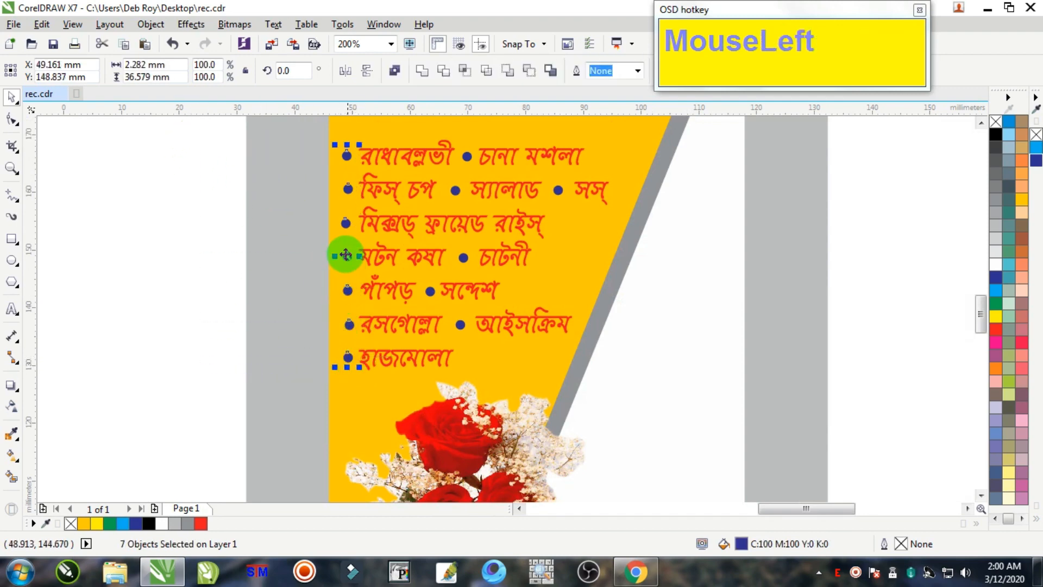
{"action": "scroll", "coordinate": [346, 254], "scroll_direction": "up", "scroll_amount": 1}
{"action": "scroll", "coordinate": [362, 272], "scroll_direction": "down", "scroll_amount": 1}
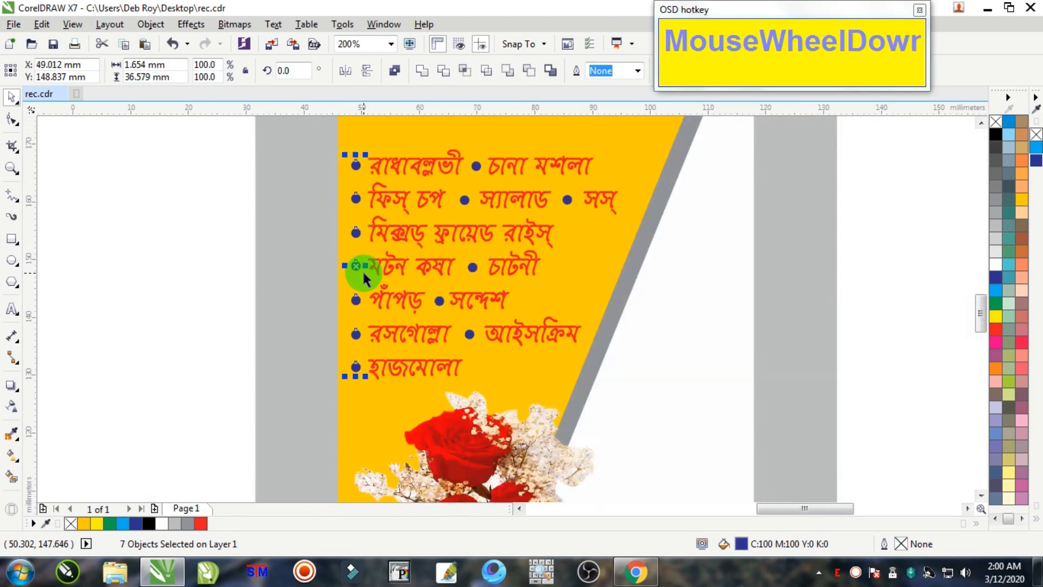
{"action": "left_click", "coordinate": [213, 269]}
Align the bullets within the second, fourth and fifth dish lines, each row on its own common horizontal centre line
{"action": "scroll", "coordinate": [553, 207], "scroll_direction": "up", "scroll_amount": 1}
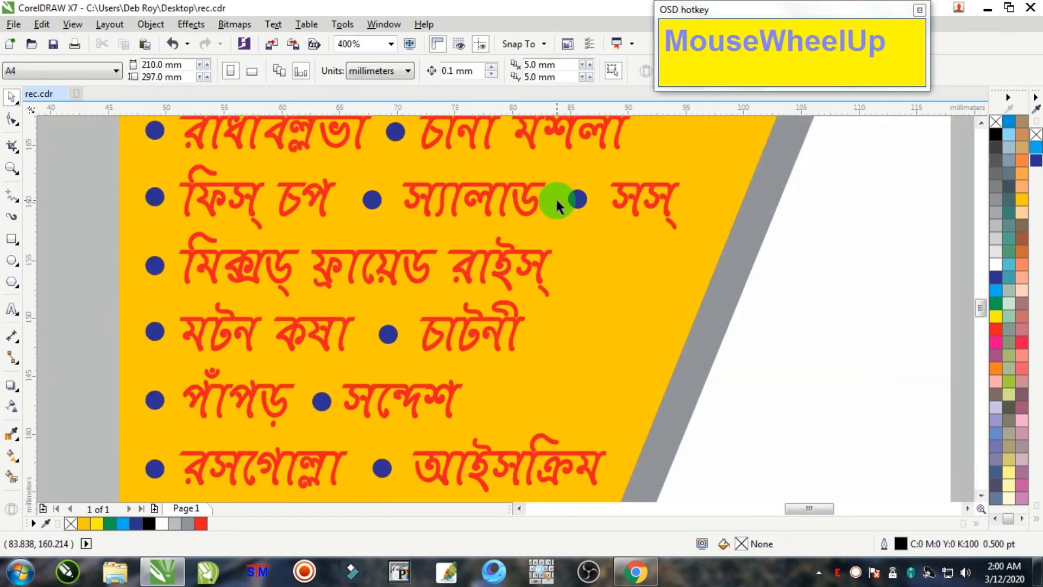
{"action": "scroll", "coordinate": [133, 205], "scroll_direction": "down", "scroll_amount": 1}
{"action": "scroll", "coordinate": [135, 239], "scroll_direction": "down", "scroll_amount": 1}
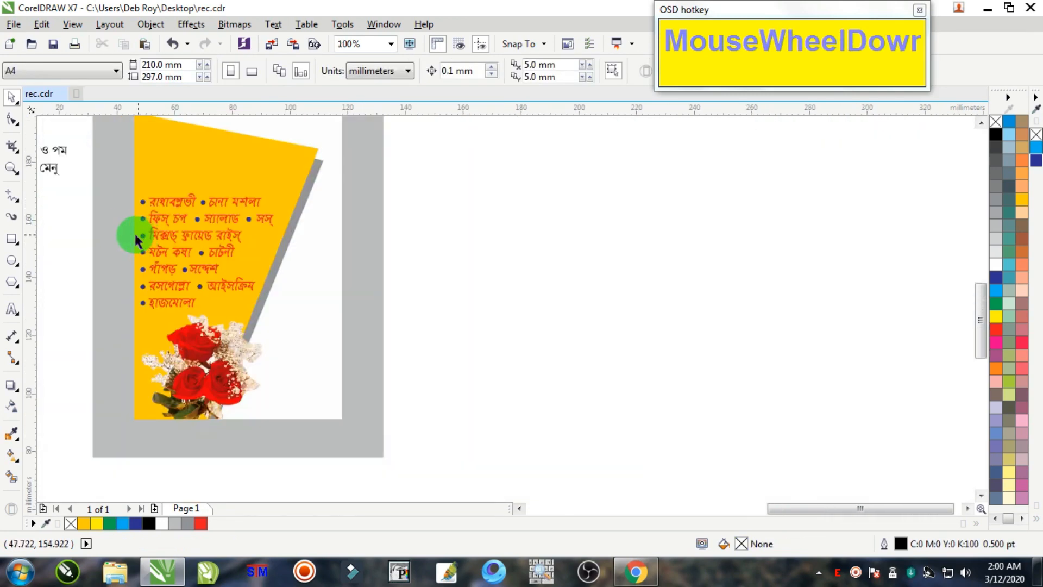
{"action": "scroll", "coordinate": [95, 222], "scroll_direction": "up", "scroll_amount": 1}
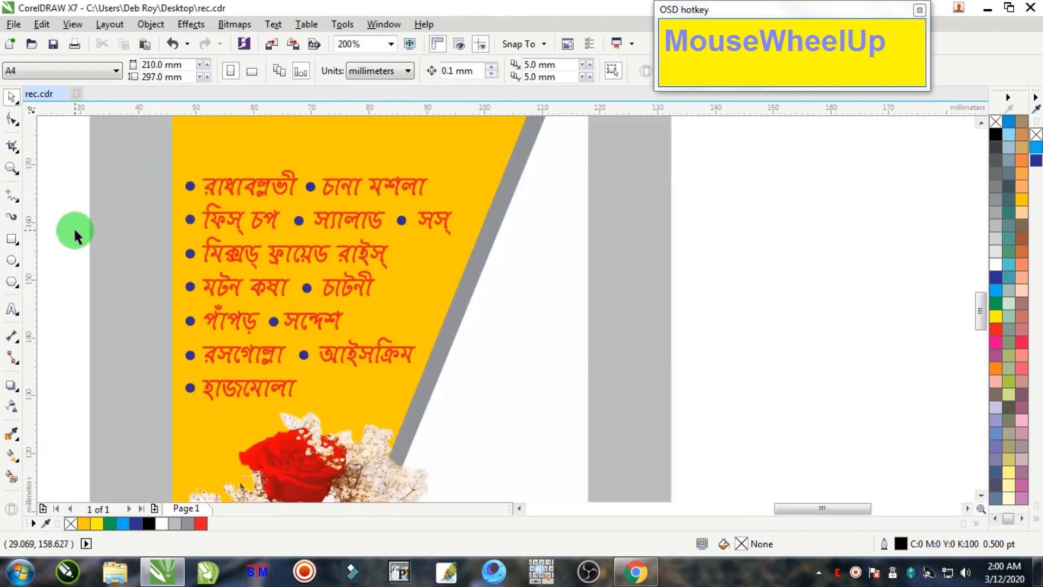
{"action": "left_click_drag", "start_coordinate": [75, 231], "coordinate": [96, 218]}
{"action": "left_click_drag", "start_coordinate": [401, 222], "coordinate": [438, 237]}
{"action": "key", "text": "e"}
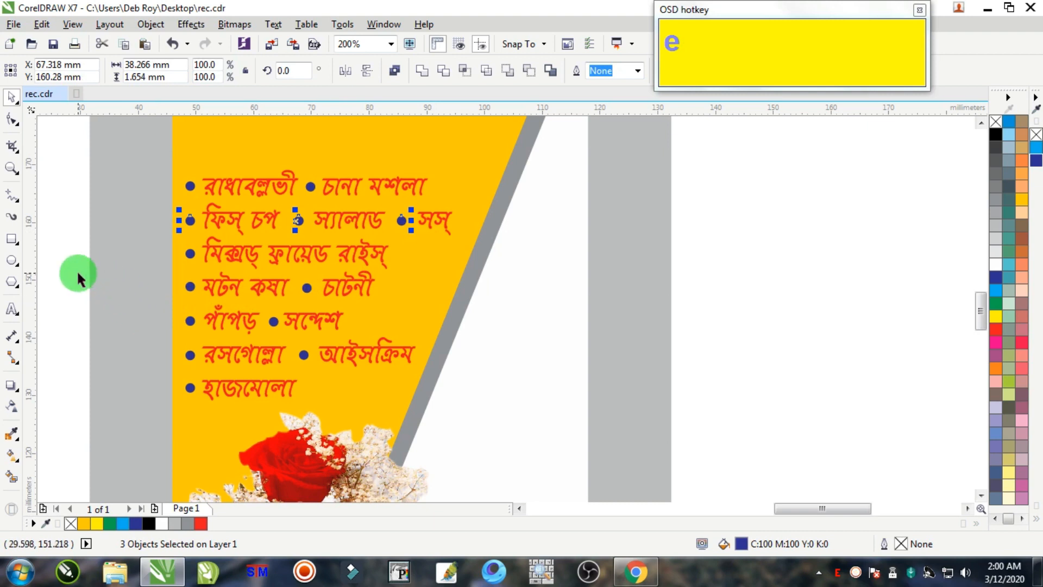
{"action": "left_click_drag", "start_coordinate": [77, 269], "coordinate": [376, 293]}
{"action": "key", "text": "e"}
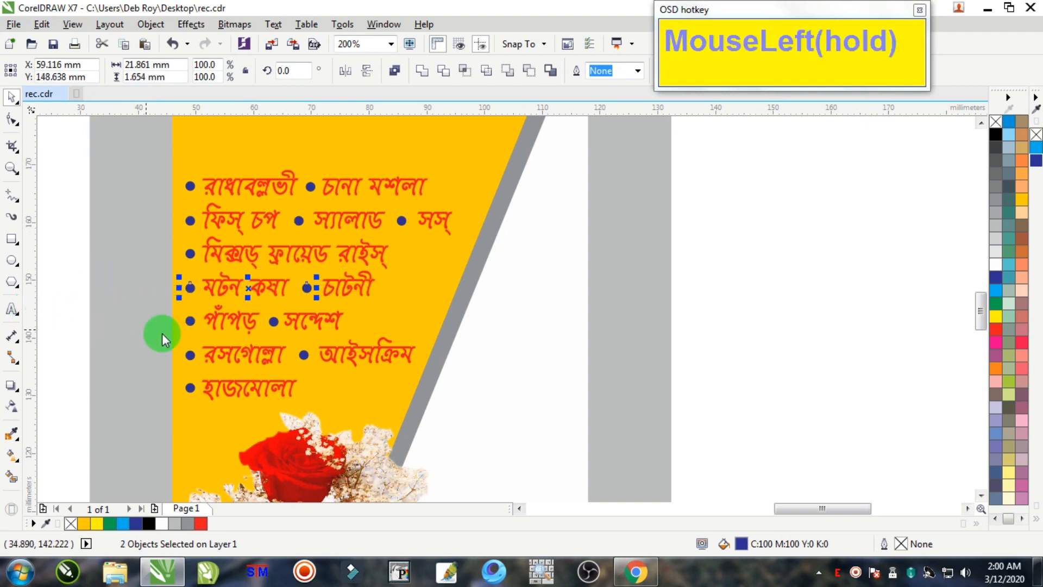
{"action": "left_click_drag", "start_coordinate": [74, 307], "coordinate": [346, 337]}
{"action": "key", "text": "e"}
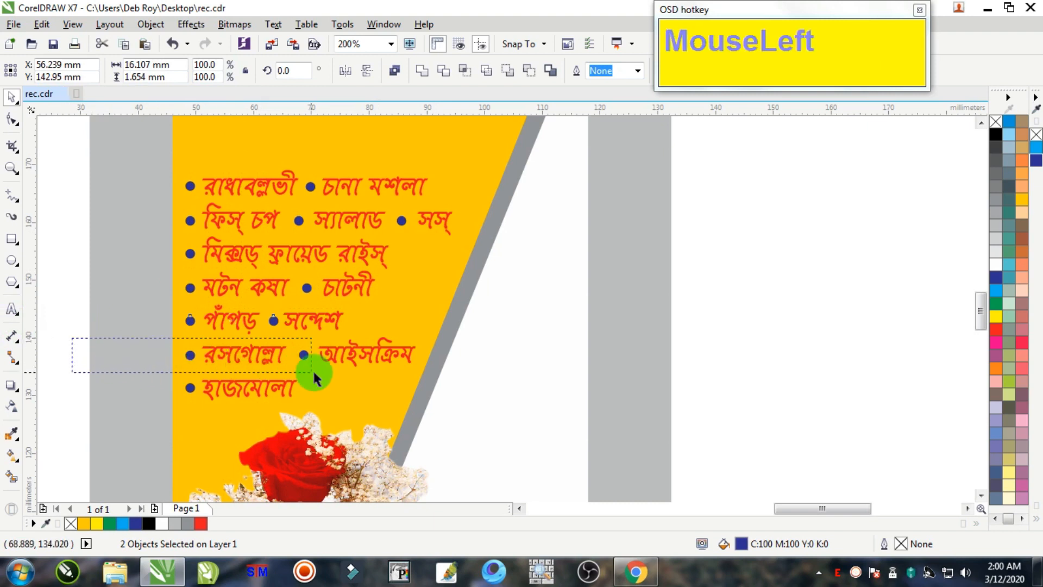